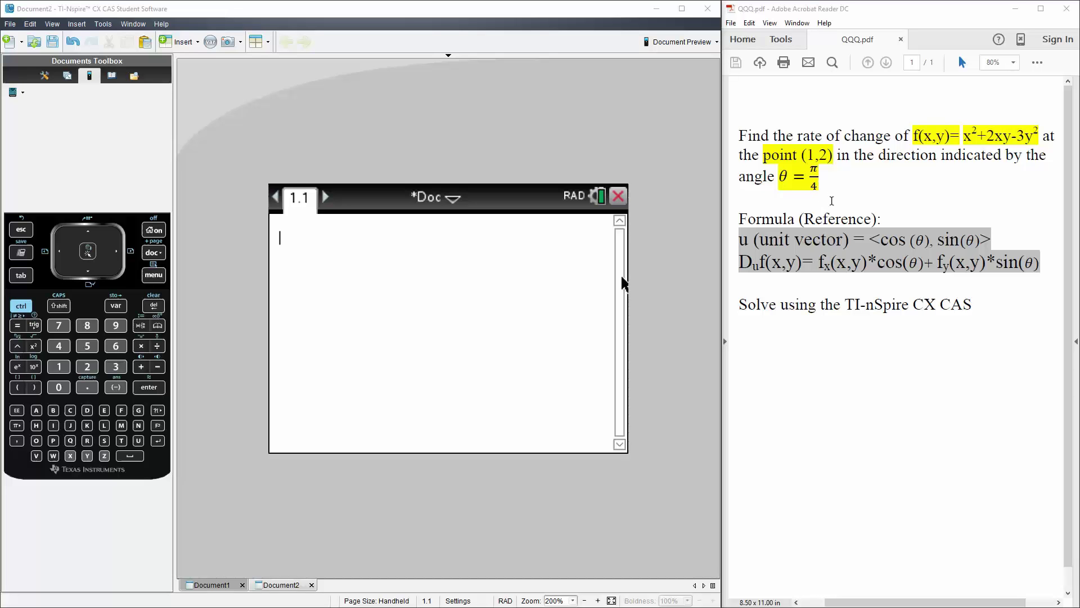
Step: Store f := x^2+2*x*y-3*y^2, inserting the missing * between 2 and x
{"action": "left_click", "coordinate": [493, 287]}
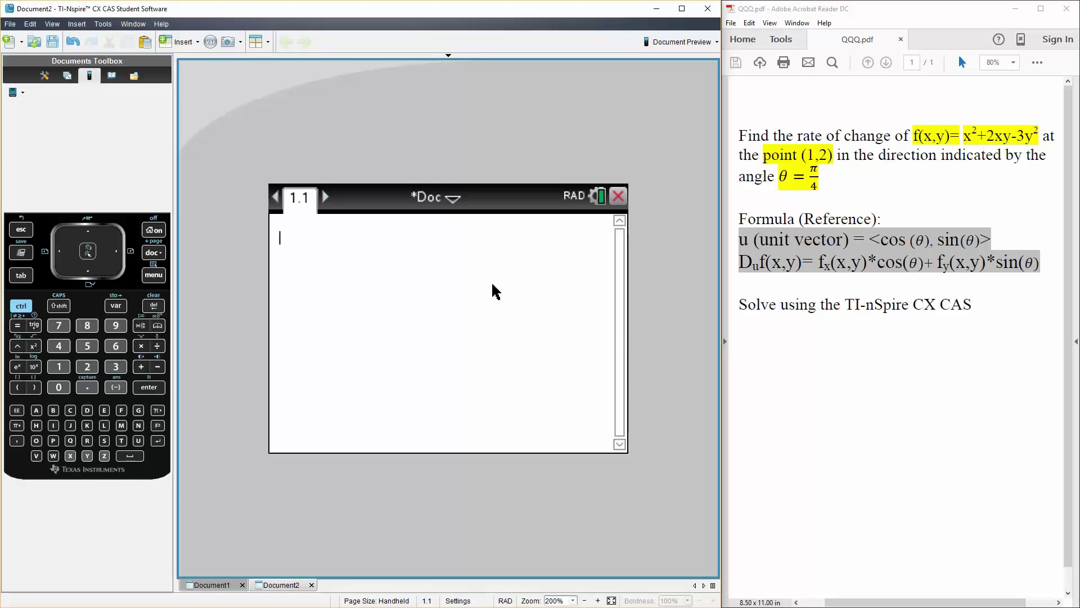
{"action": "type", "text": "f"}
{"action": "left_click", "coordinate": [21, 306]}
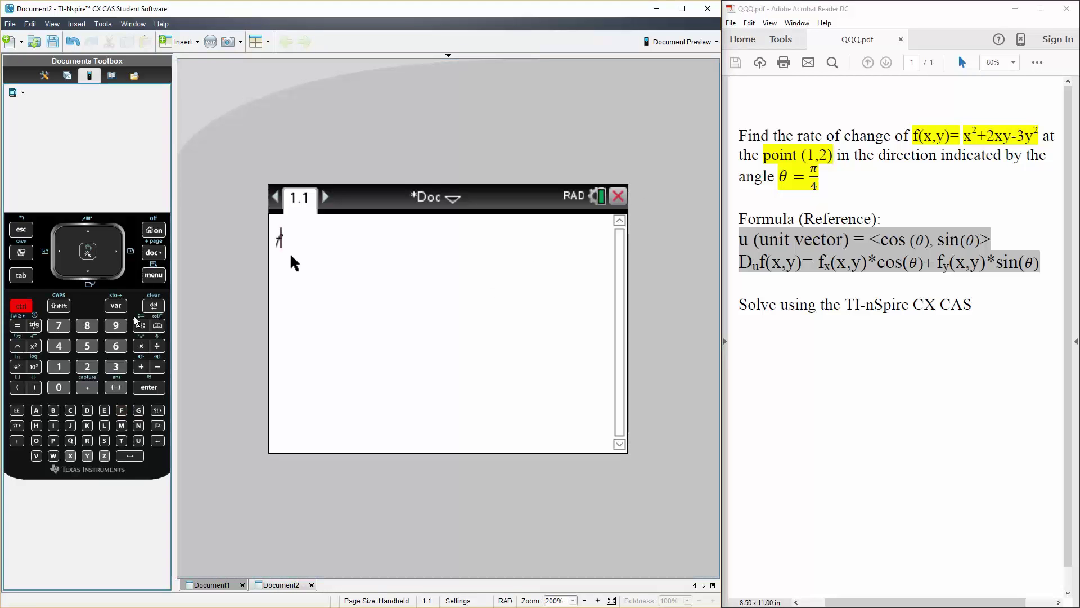
{"action": "left_click", "coordinate": [137, 322]}
{"action": "type", "text": "x"}
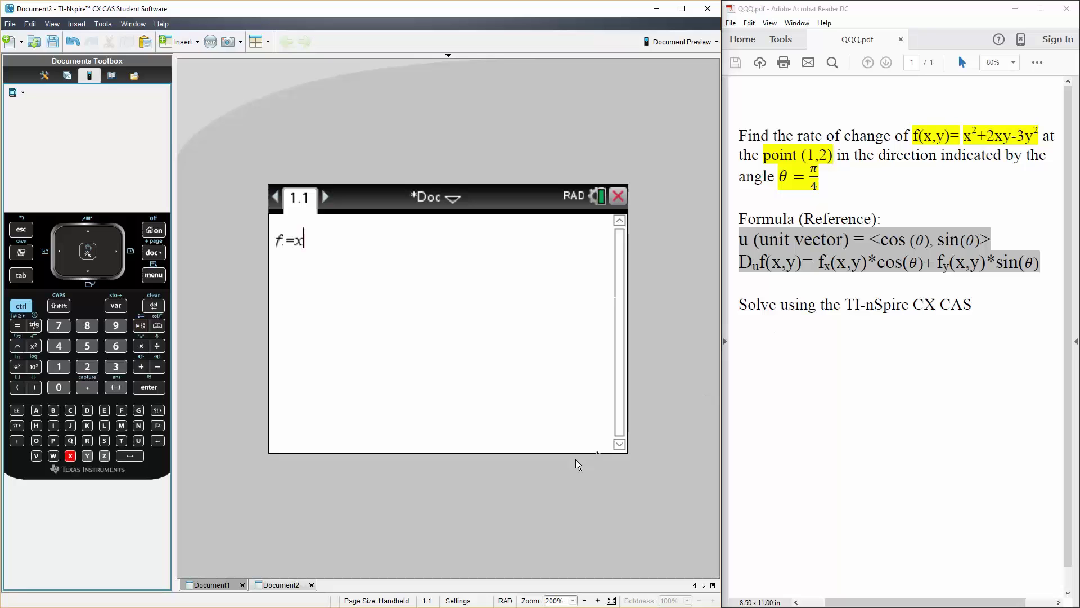
{"action": "type", "text": "^2"}
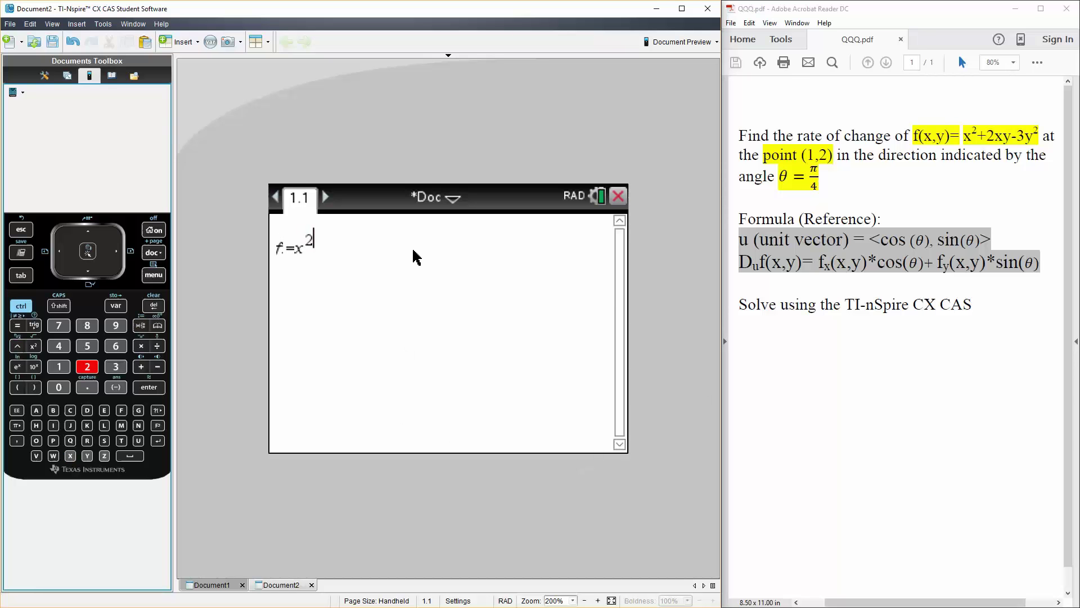
{"action": "key", "text": "Right"}
{"action": "type", "text": "+"}
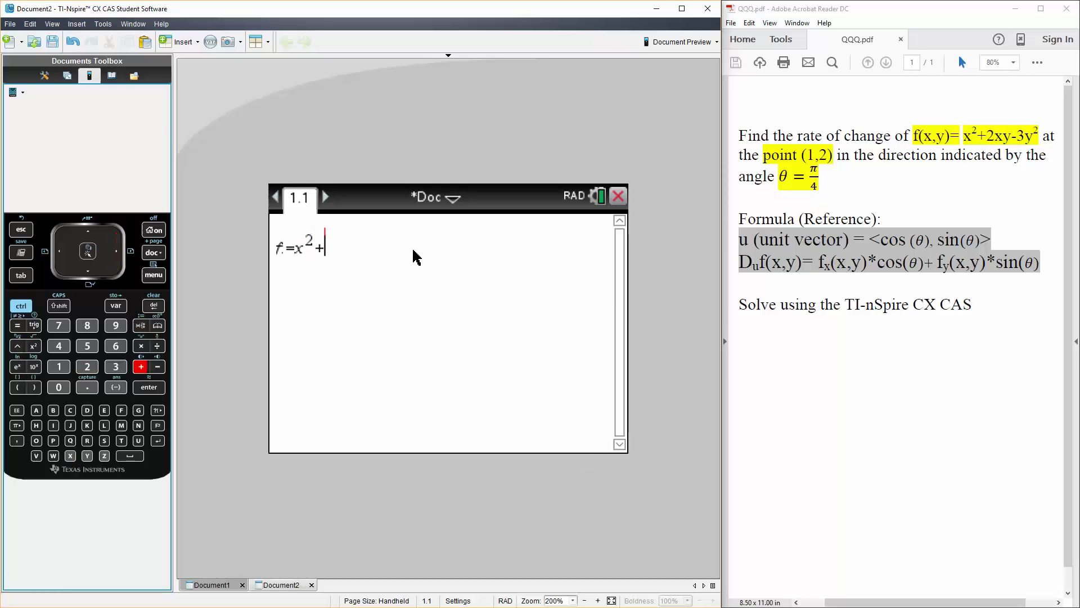
{"action": "type", "text": "2x*y"}
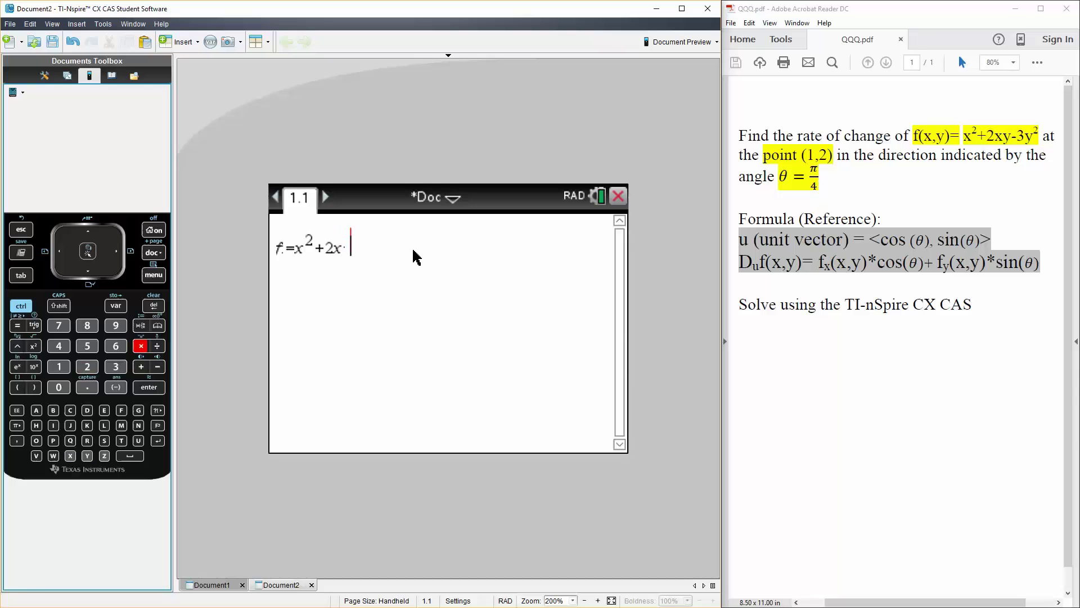
{"action": "key", "text": "Left"}
{"action": "key", "text": "Left"}
{"action": "key", "text": "Left"}
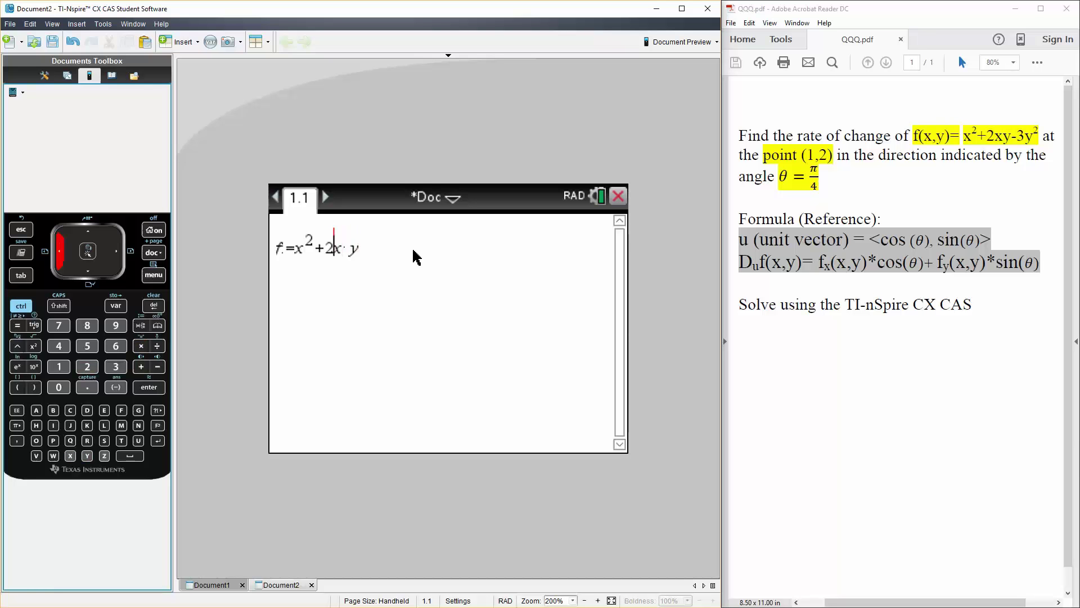
{"action": "type", "text": "*"}
{"action": "key", "text": "Right"}
{"action": "key", "text": "Right"}
{"action": "key", "text": "Right"}
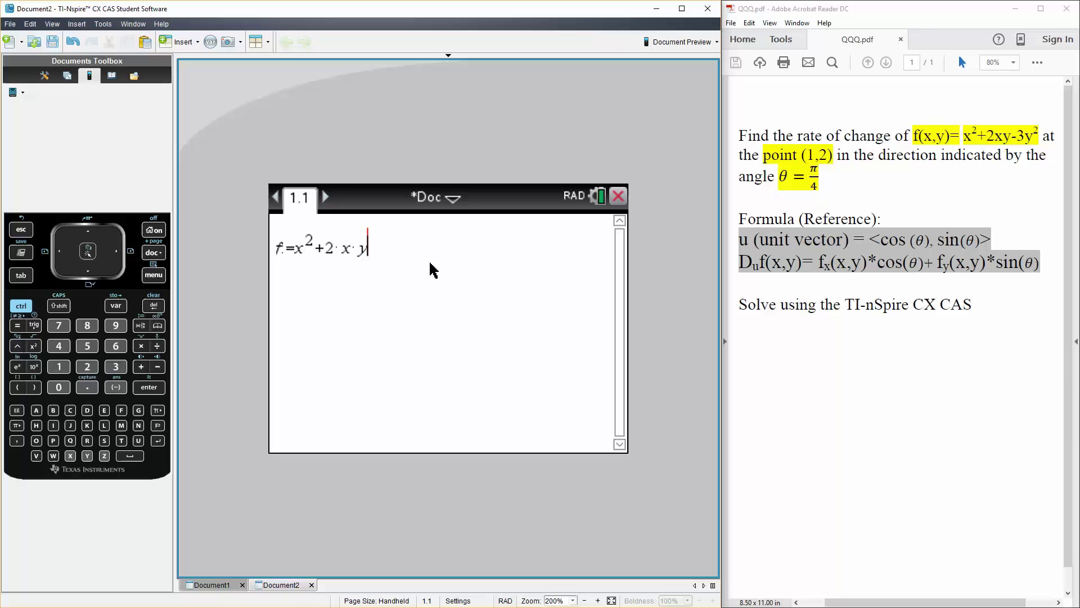
{"action": "type", "text": "-3"}
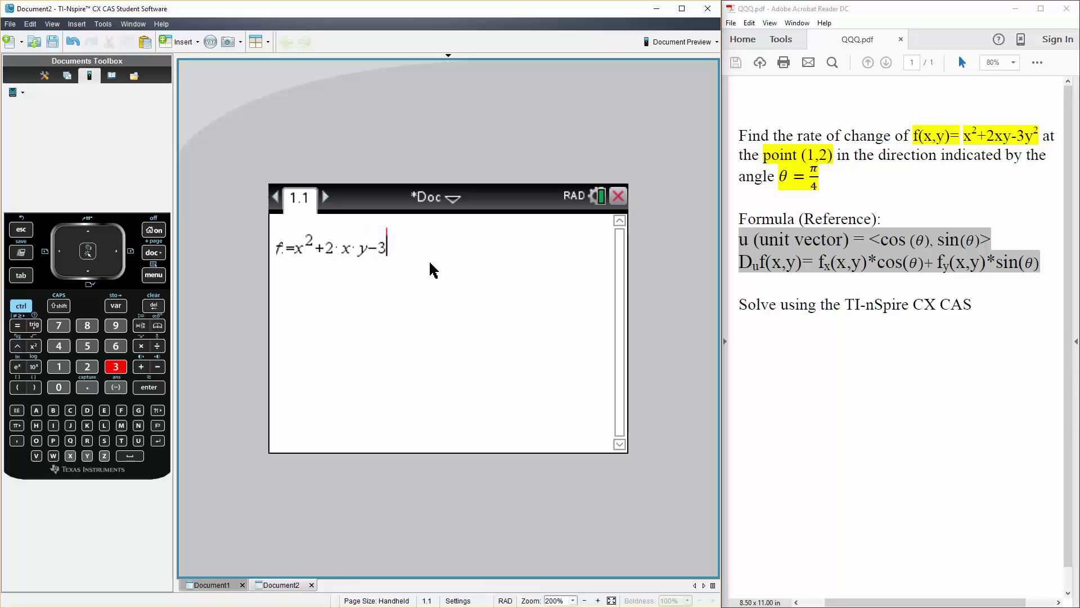
{"action": "type", "text": "y^2"}
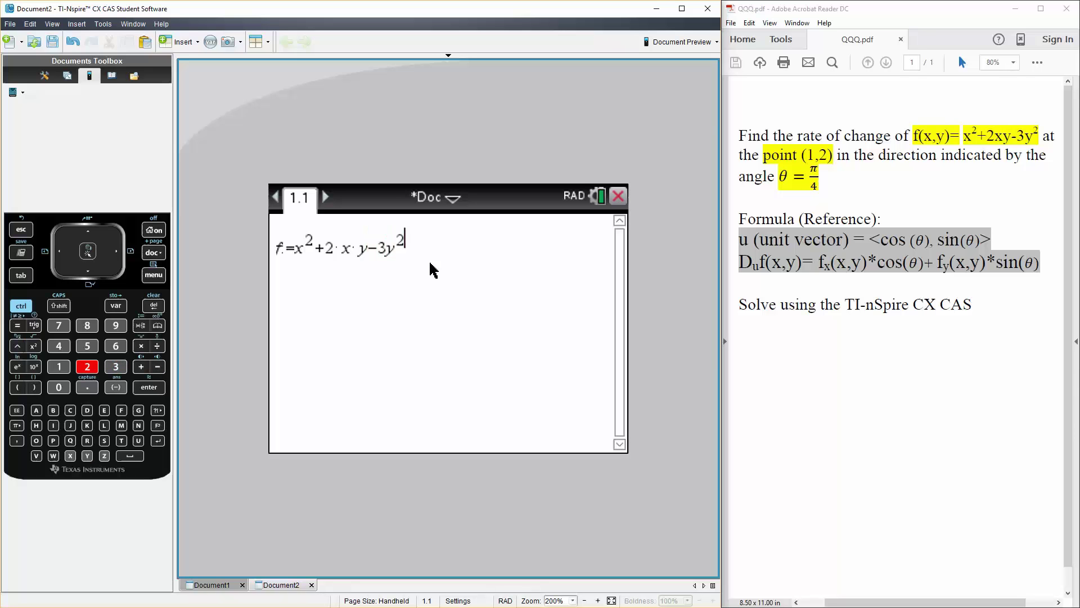
{"action": "key", "text": "Return"}
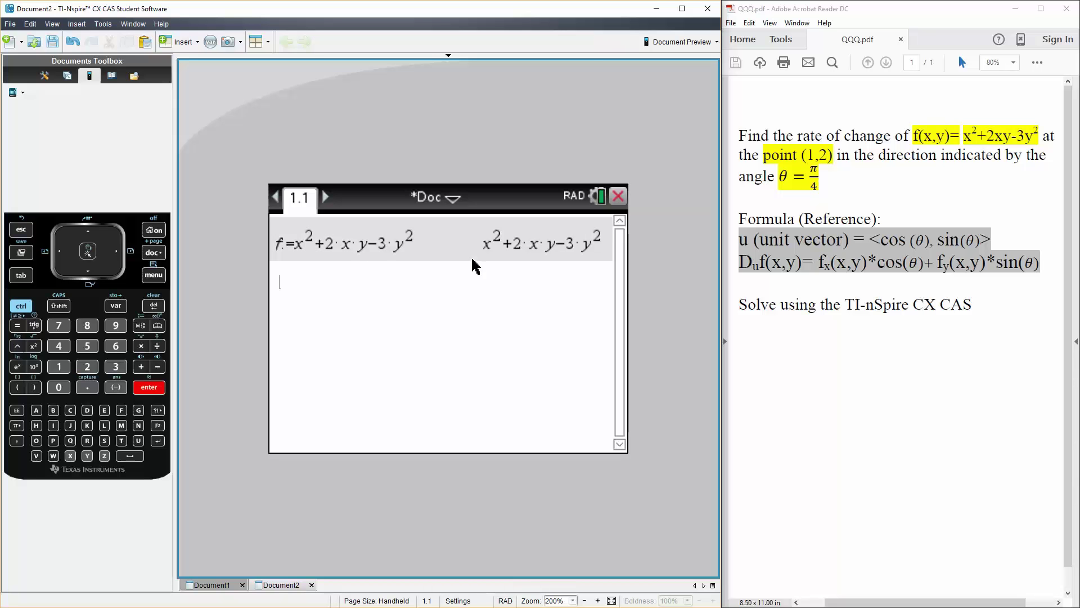
Step: Begin the entry u := with an empty vector bracket template
{"action": "type", "text": "u"}
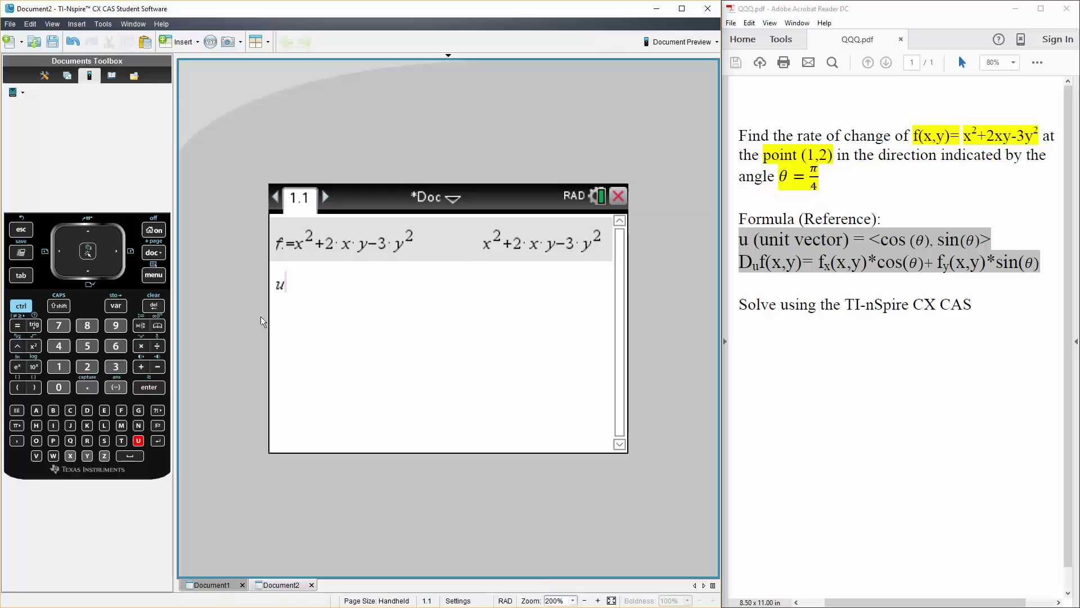
{"action": "left_click", "coordinate": [141, 329]}
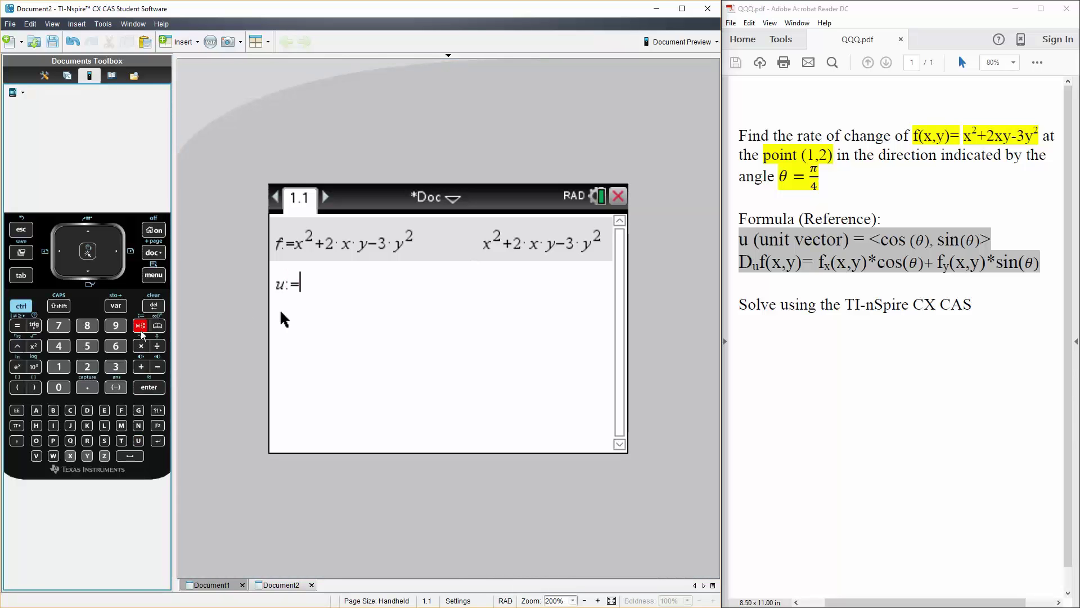
{"action": "left_click", "coordinate": [21, 307]}
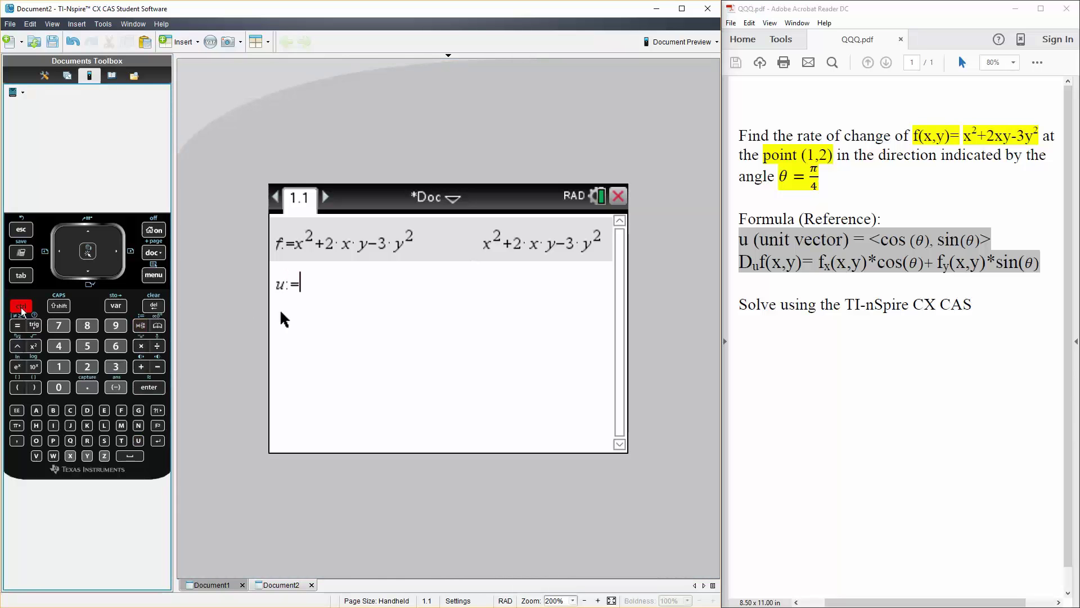
{"action": "left_click", "coordinate": [17, 387]}
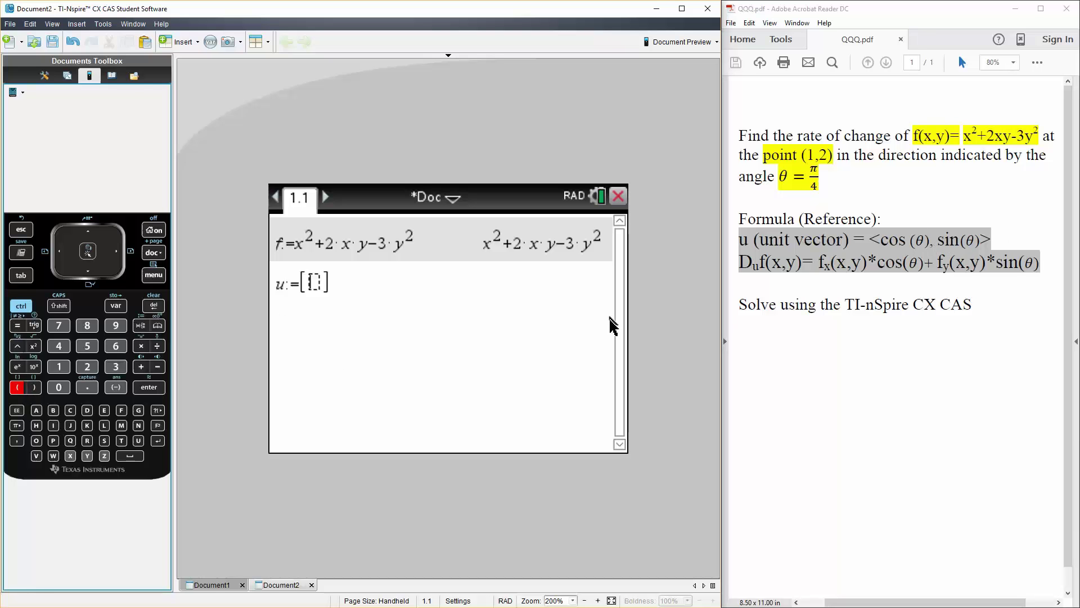
Step: Fill the vector with cos(θ) and sin(θ) using the trig and symbol palettes
{"action": "left_click", "coordinate": [35, 325]}
{"action": "left_click", "coordinate": [401, 311]}
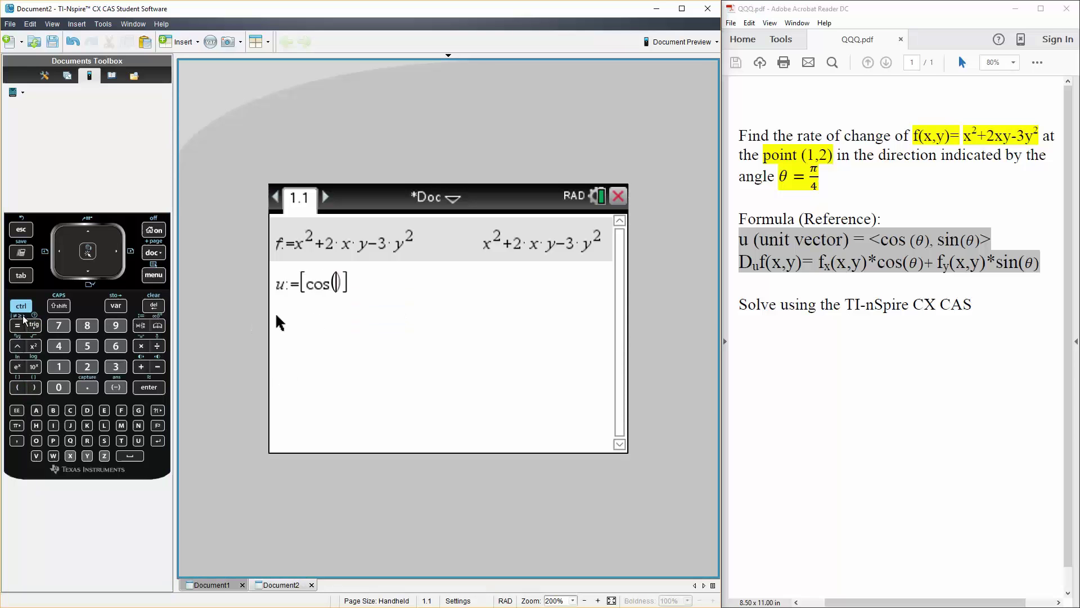
{"action": "left_click", "coordinate": [17, 425]}
{"action": "left_click", "coordinate": [472, 312]}
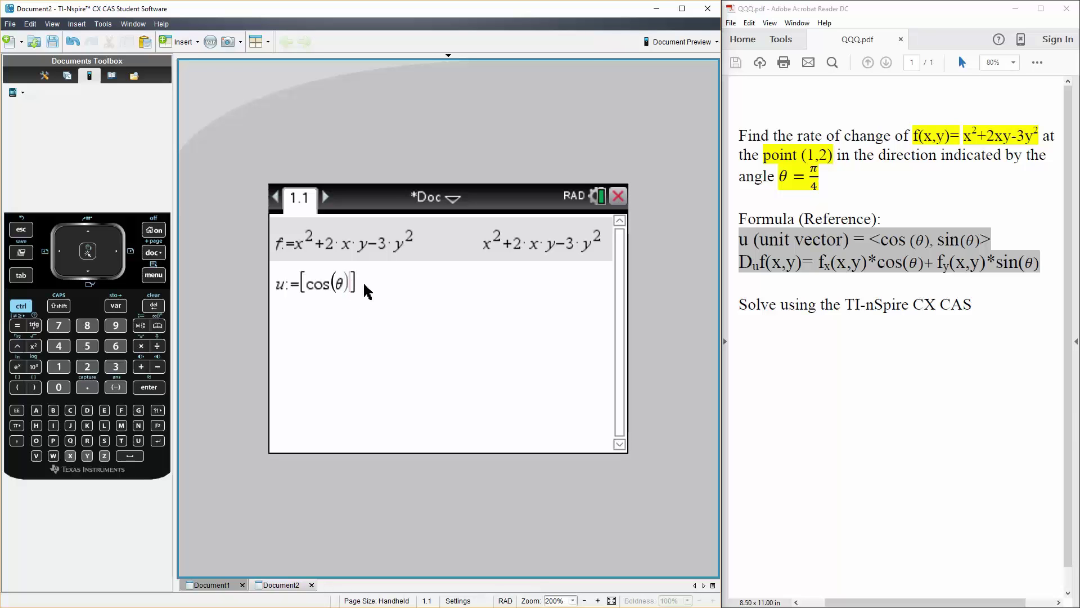
{"action": "key", "text": "BackSpace"}
{"action": "type", "text": ",sin("}
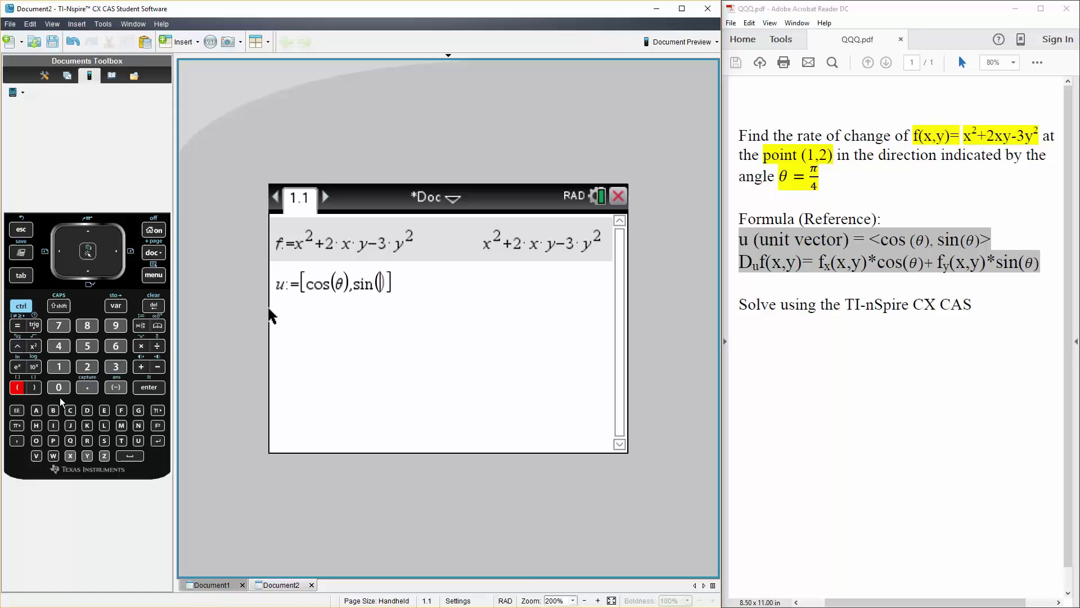
{"action": "left_click", "coordinate": [17, 425]}
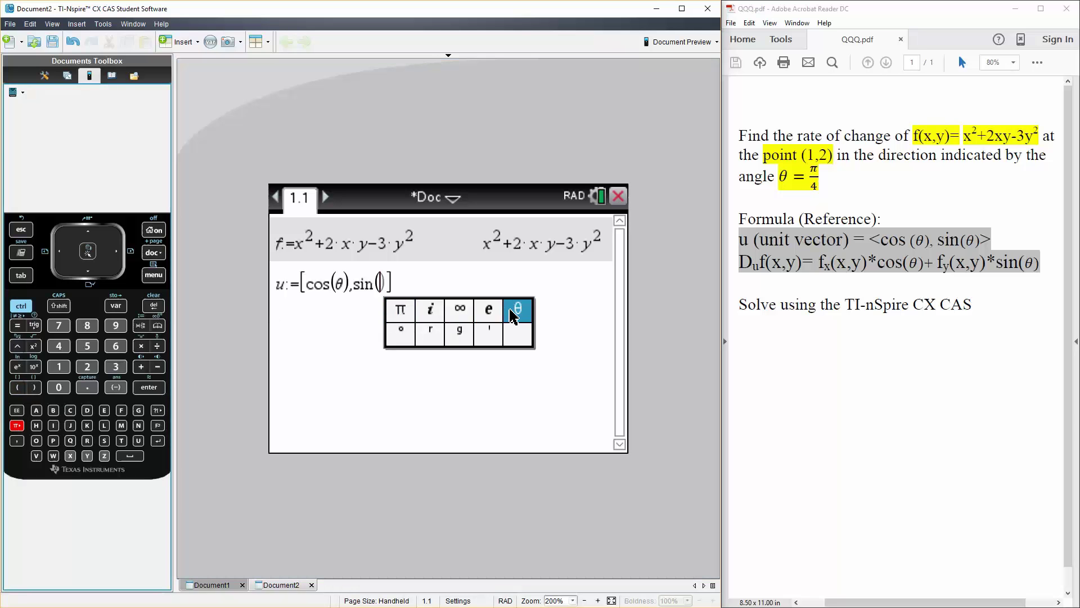
{"action": "left_click", "coordinate": [518, 309]}
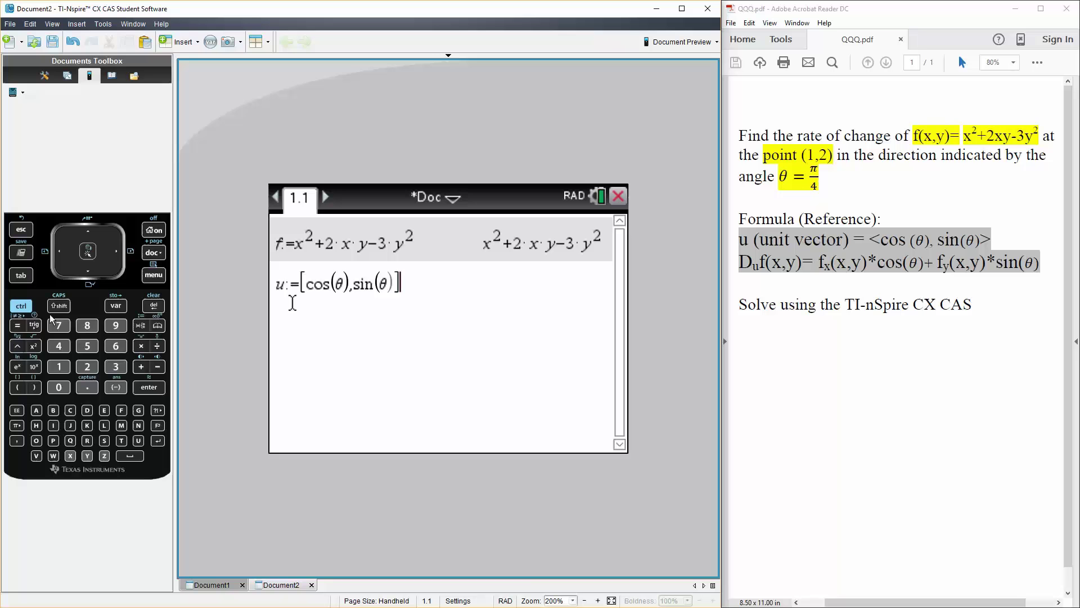
Step: Append the such-that bar with the condition θ= after the vector
{"action": "left_click", "coordinate": [20, 305]}
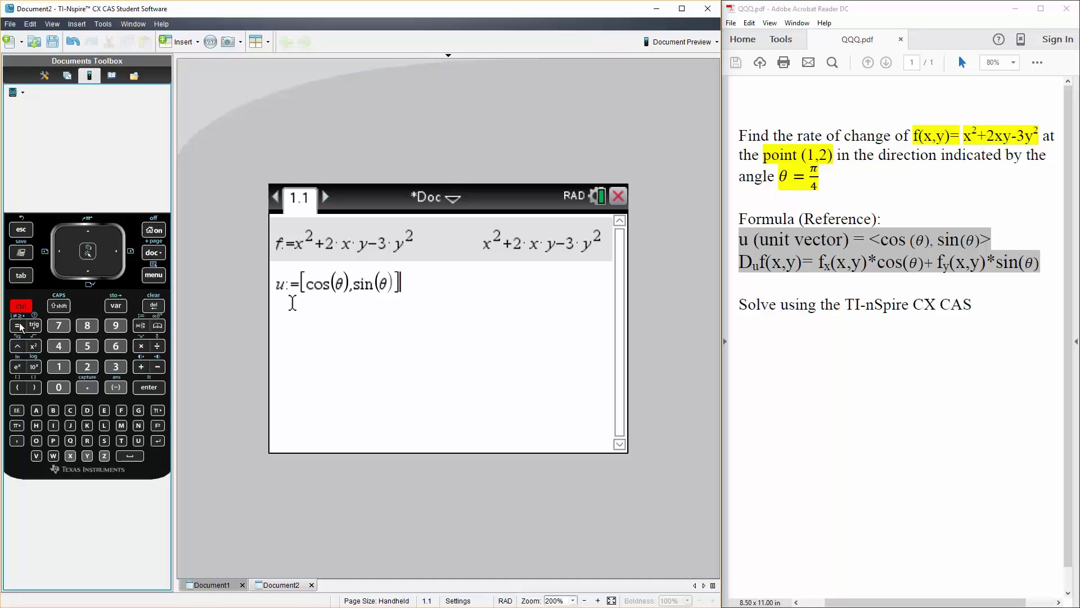
{"action": "left_click", "coordinate": [17, 325]}
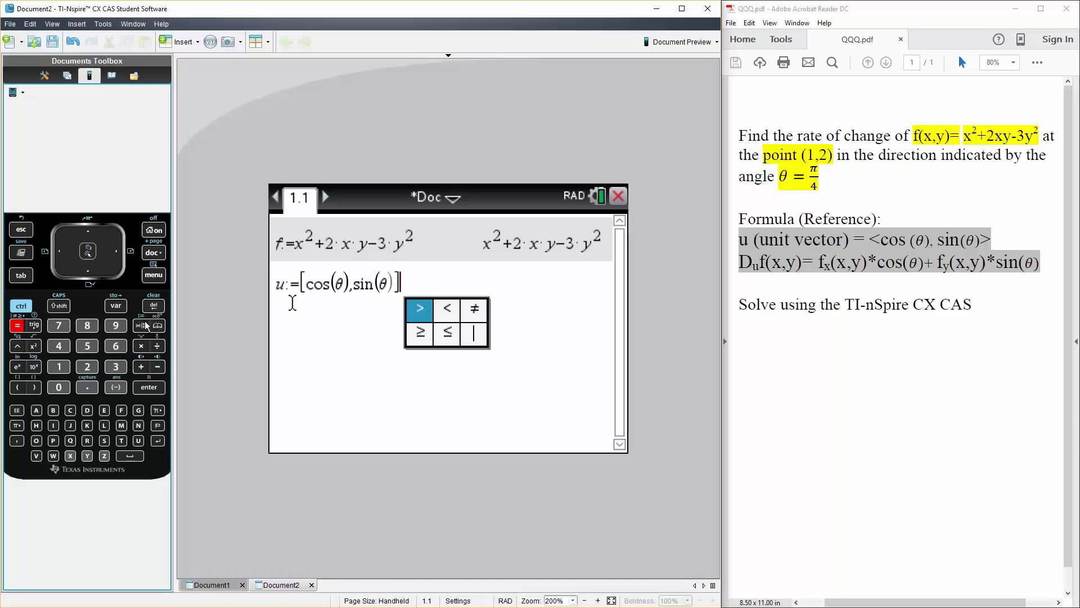
{"action": "left_click", "coordinate": [483, 344]}
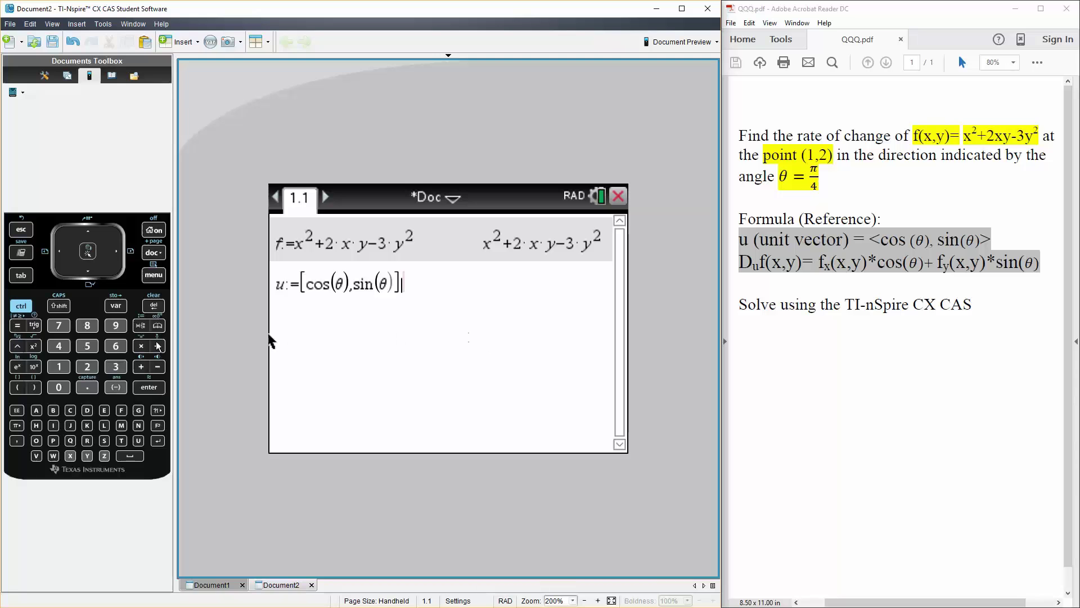
{"action": "key", "text": "ctrl+k"}
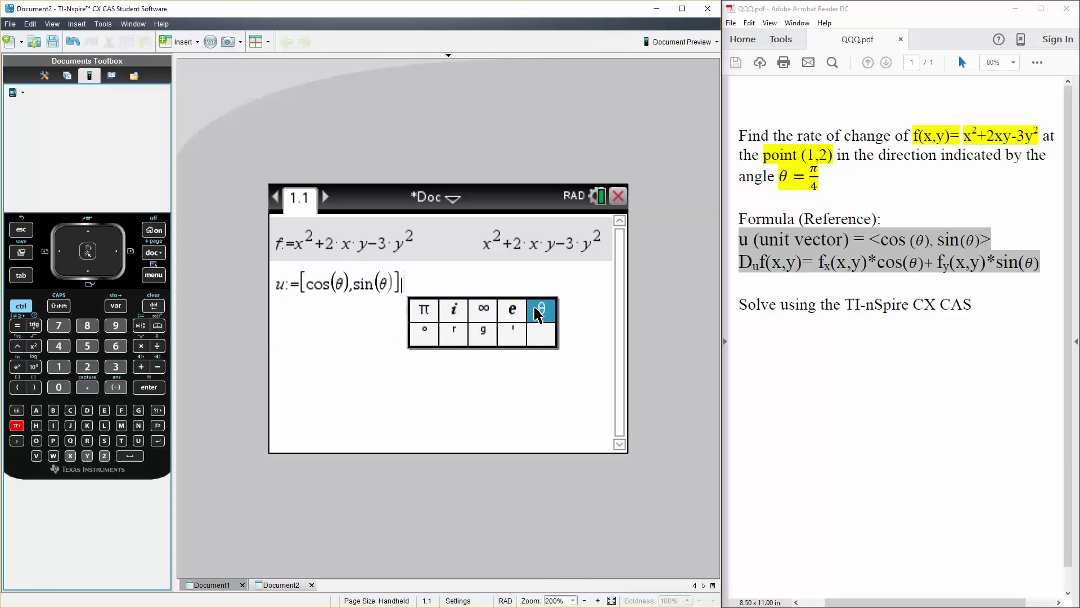
{"action": "left_click", "coordinate": [541, 309]}
{"action": "type", "text": "="}
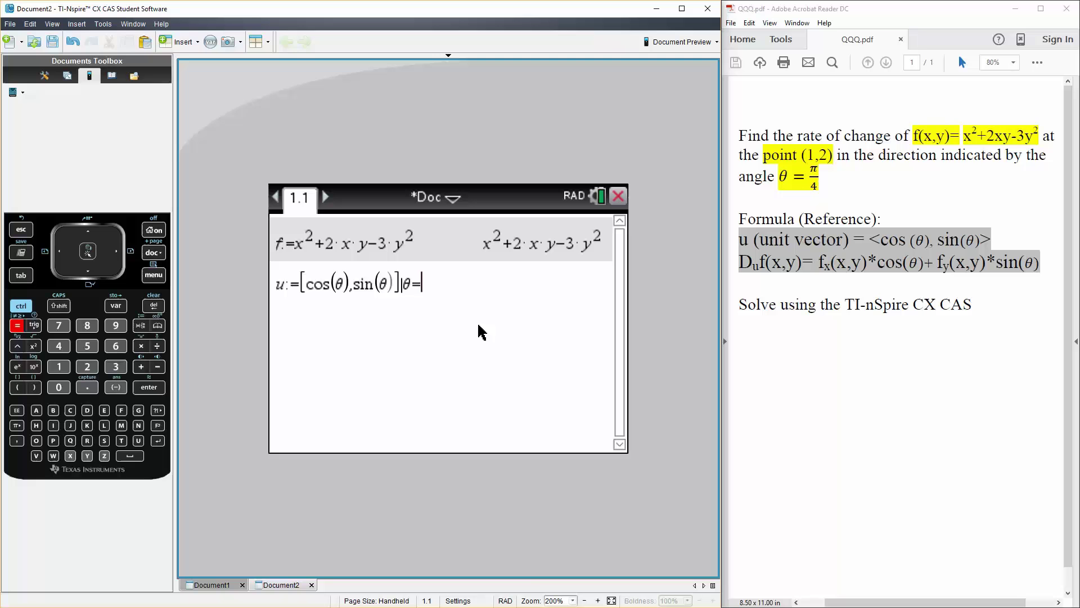
Step: Complete the condition as θ=π/4 with a fraction template and evaluate u
{"action": "left_click", "coordinate": [23, 306]}
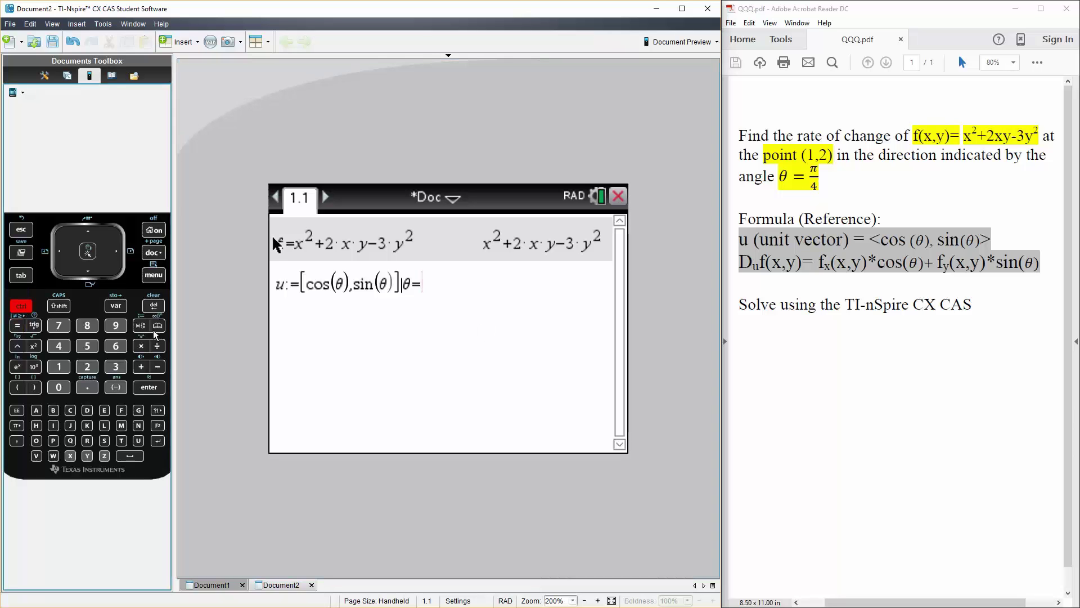
{"action": "left_click", "coordinate": [160, 346]}
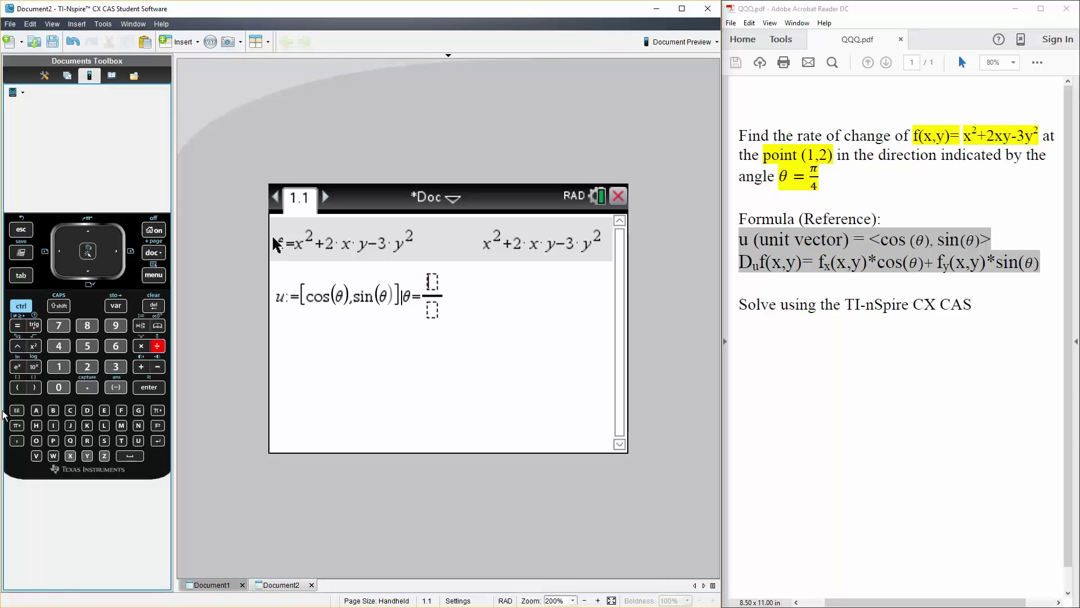
{"action": "left_click", "coordinate": [17, 426]}
{"action": "left_click", "coordinate": [436, 311]}
{"action": "key", "text": "Down"}
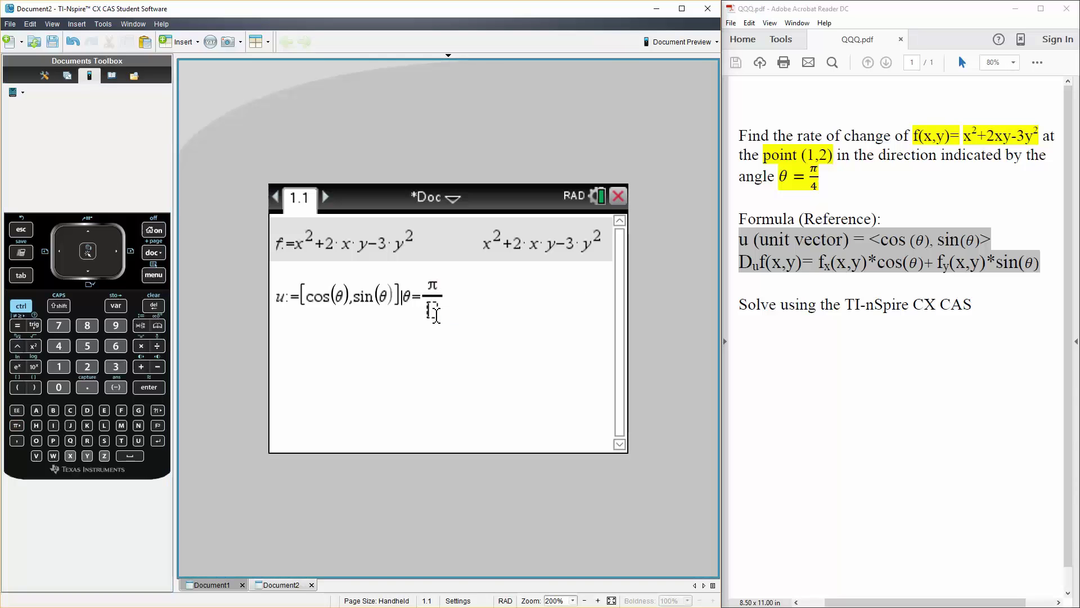
{"action": "type", "text": "4"}
{"action": "key", "text": "Return"}
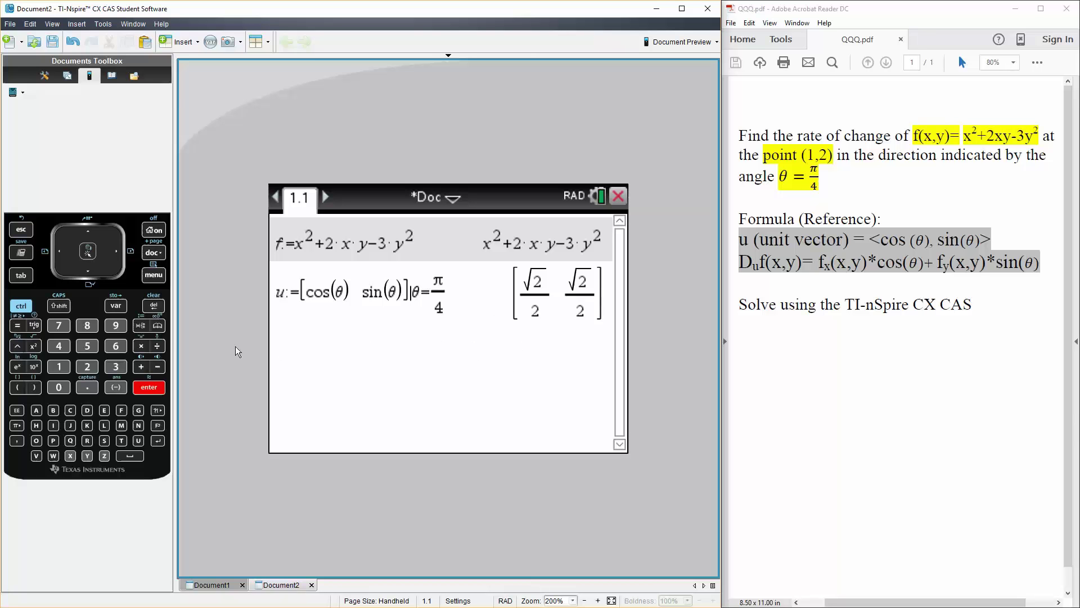
Step: Name the variable grad_f and add the := define operator
{"action": "left_click", "coordinate": [138, 410]}
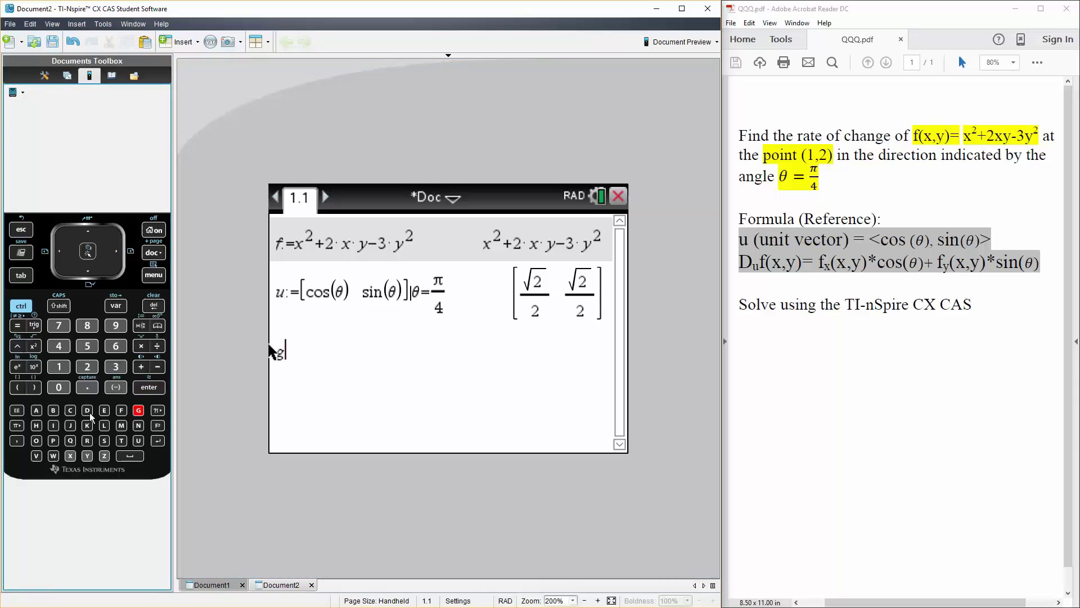
{"action": "left_click", "coordinate": [87, 441]}
{"action": "left_click", "coordinate": [36, 410]}
{"action": "left_click", "coordinate": [88, 410]}
{"action": "left_click", "coordinate": [127, 453]}
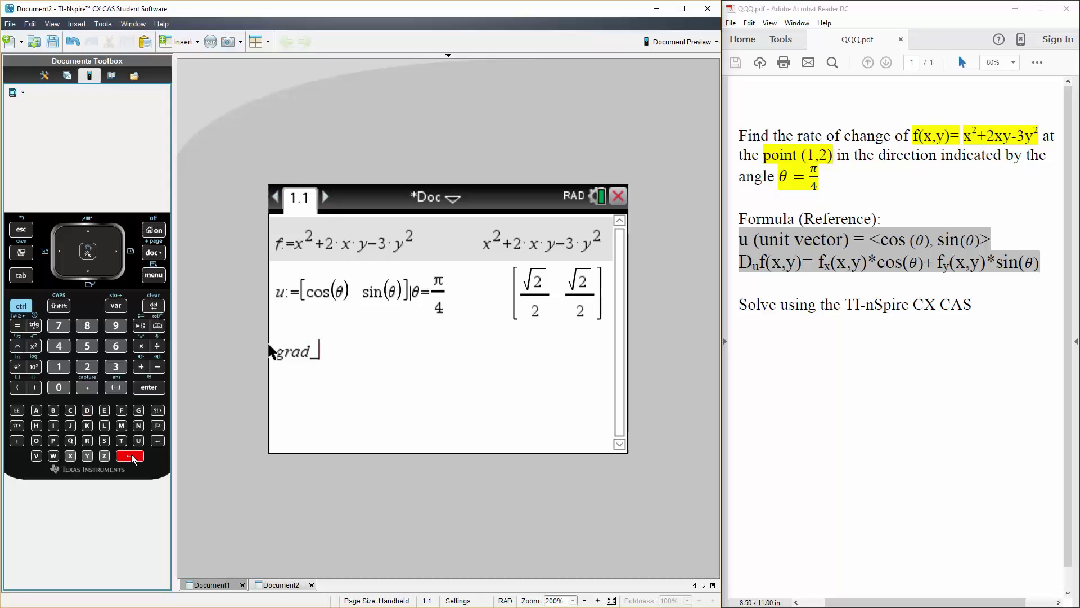
{"action": "left_click", "coordinate": [127, 412]}
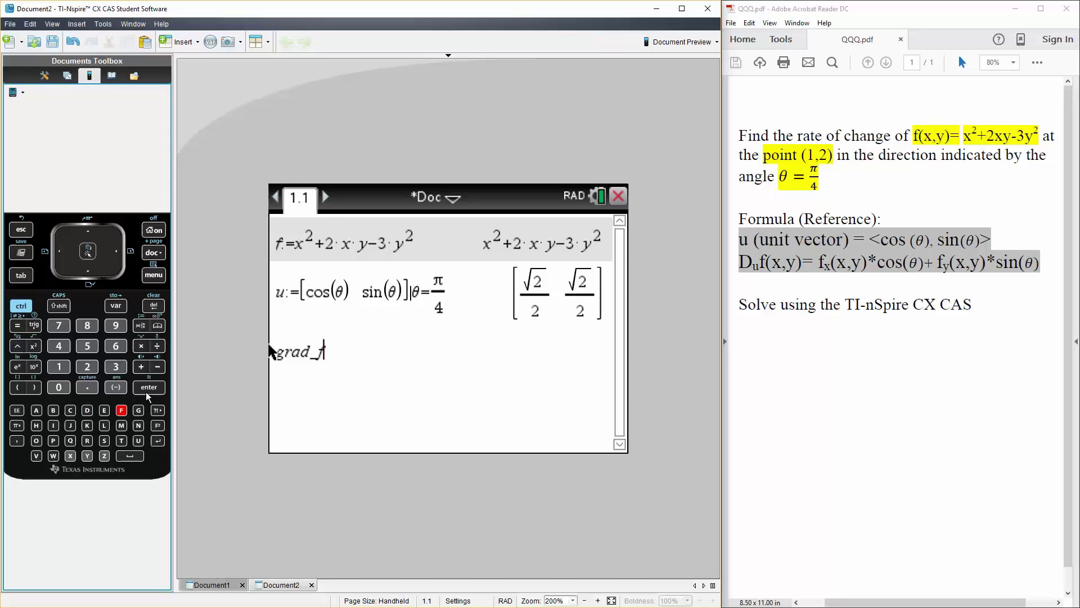
{"action": "key", "text": "ctrl"}
{"action": "left_click", "coordinate": [138, 327]}
Step: Insert a bracket template containing the first partial derivative d/dx(f)
{"action": "left_click", "coordinate": [25, 306]}
{"action": "left_click", "coordinate": [18, 387]}
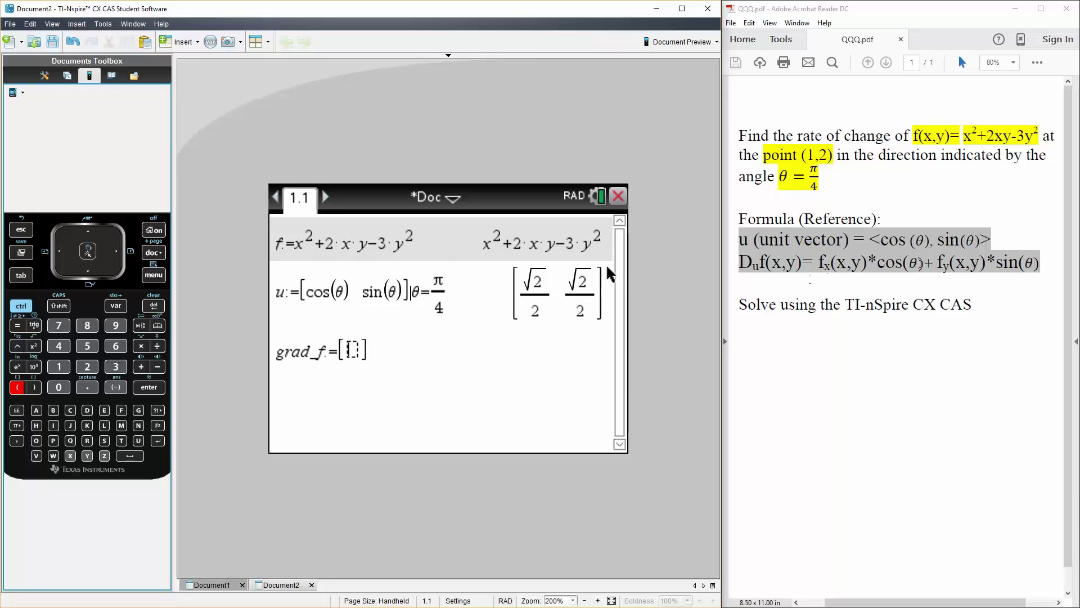
{"action": "key", "text": "ctrl+m"}
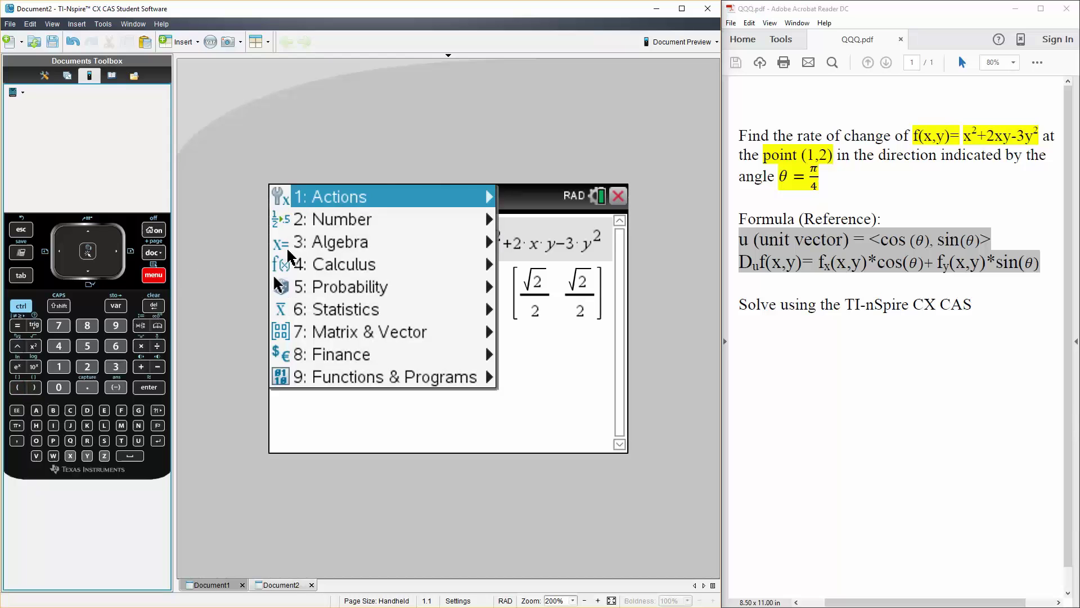
{"action": "left_click", "coordinate": [330, 265]}
{"action": "left_click", "coordinate": [484, 216]}
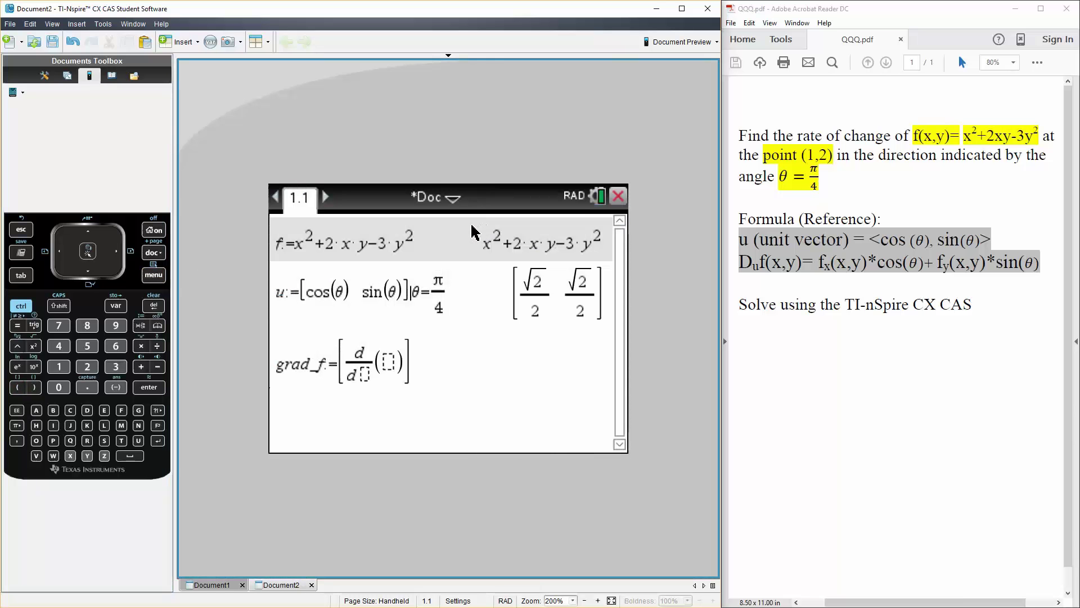
{"action": "type", "text": "x"}
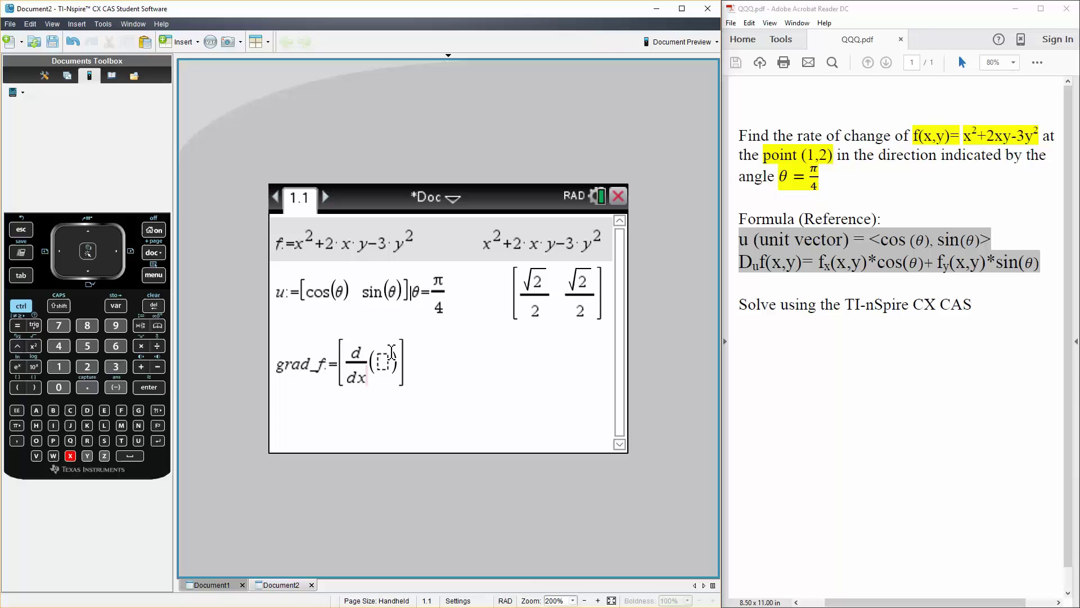
{"action": "left_click", "coordinate": [383, 366]}
{"action": "type", "text": "f"}
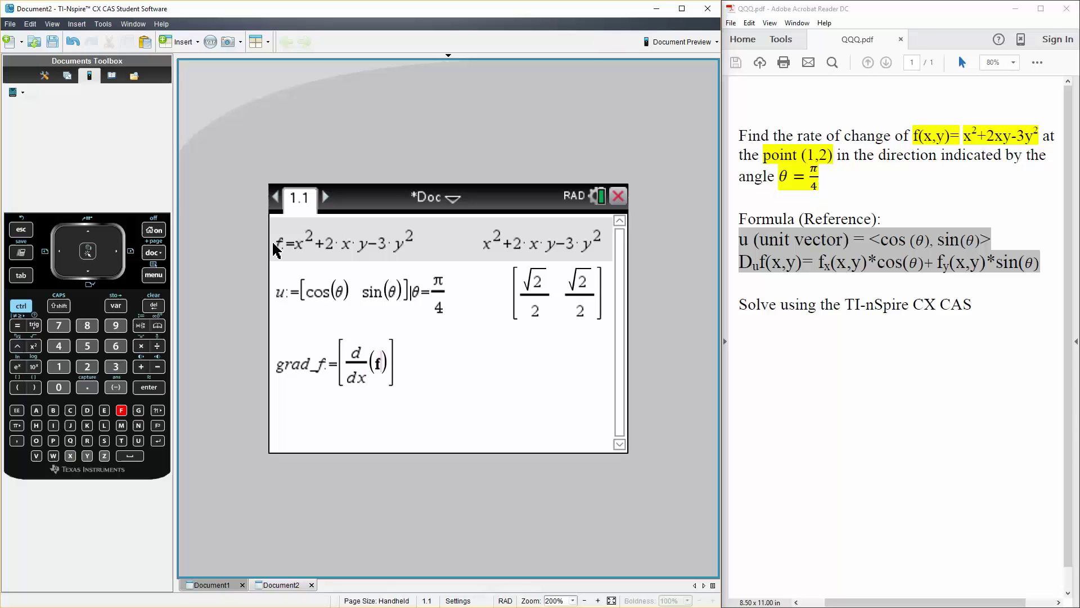
{"action": "key", "text": "Right"}
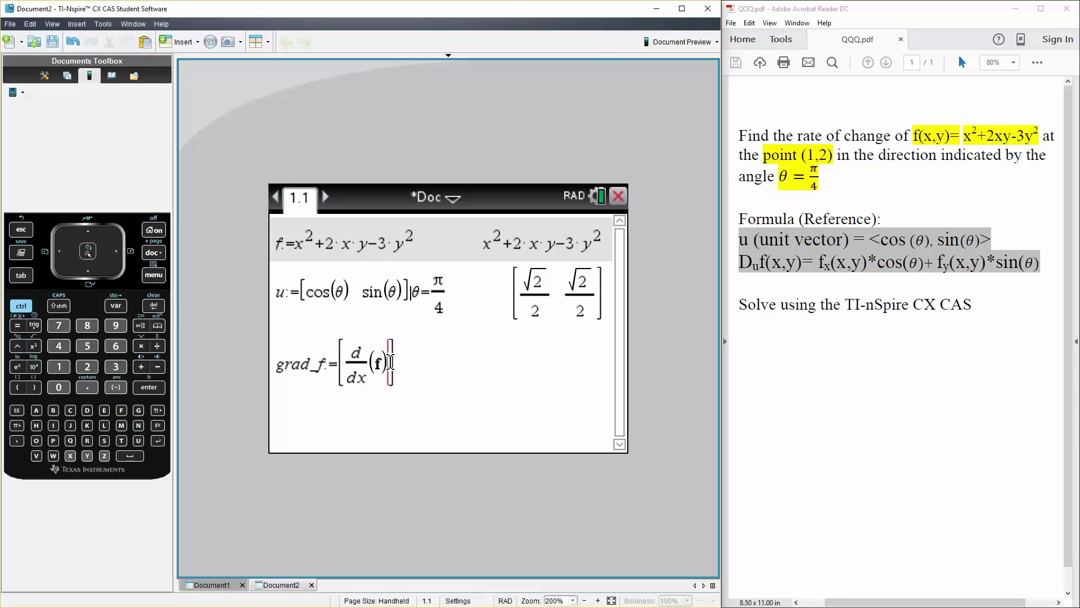
Step: Add a comma and a second derivative template with respect to y
{"action": "type", "text": ","}
{"action": "key", "text": "ctrl+m"}
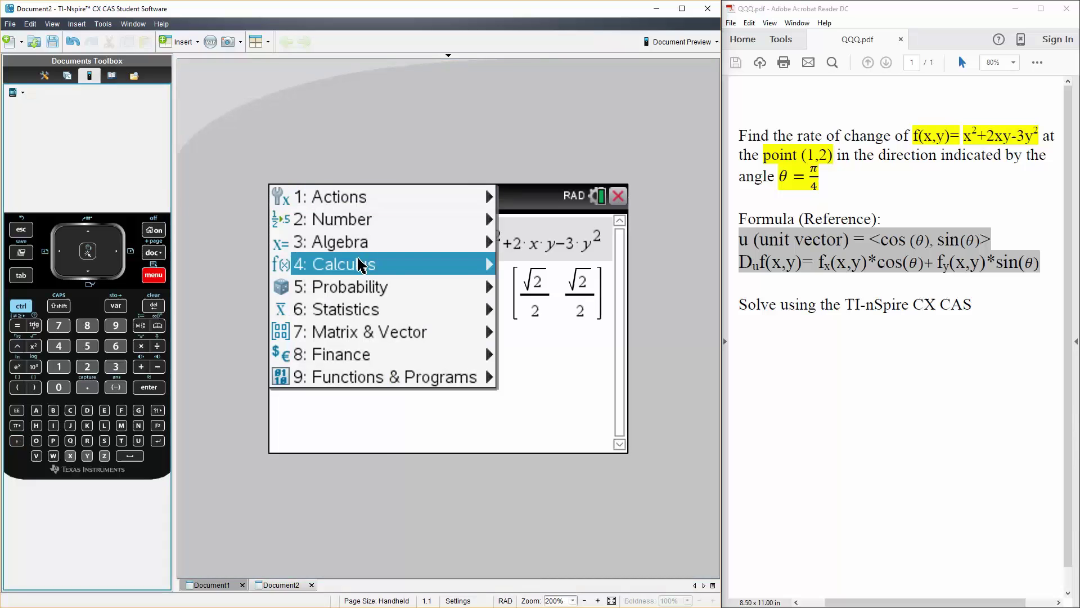
{"action": "left_click", "coordinate": [362, 265]}
{"action": "left_click", "coordinate": [476, 217]}
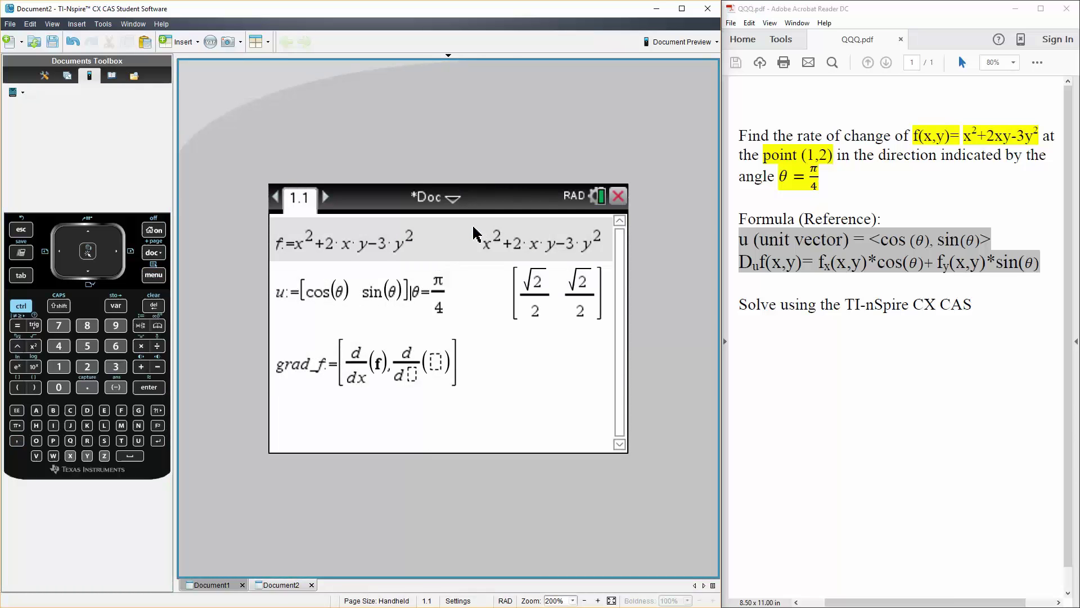
{"action": "type", "text": "y"}
{"action": "key", "text": "Tab"}
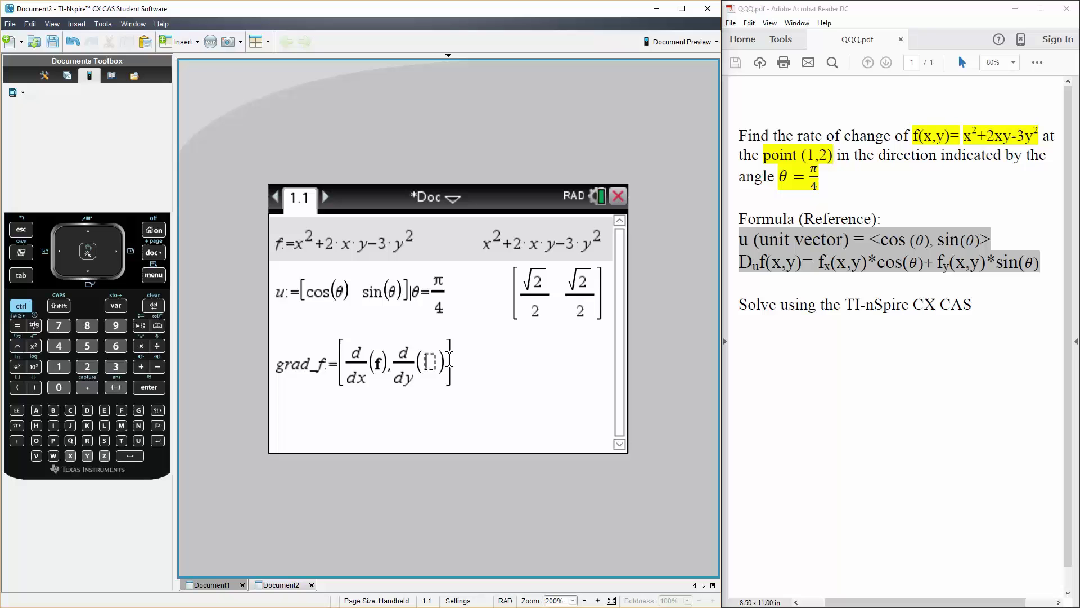
Step: Complete d/dy(f), append | x=1 and y=2, and evaluate to [6 -10]
{"action": "type", "text": "f"}
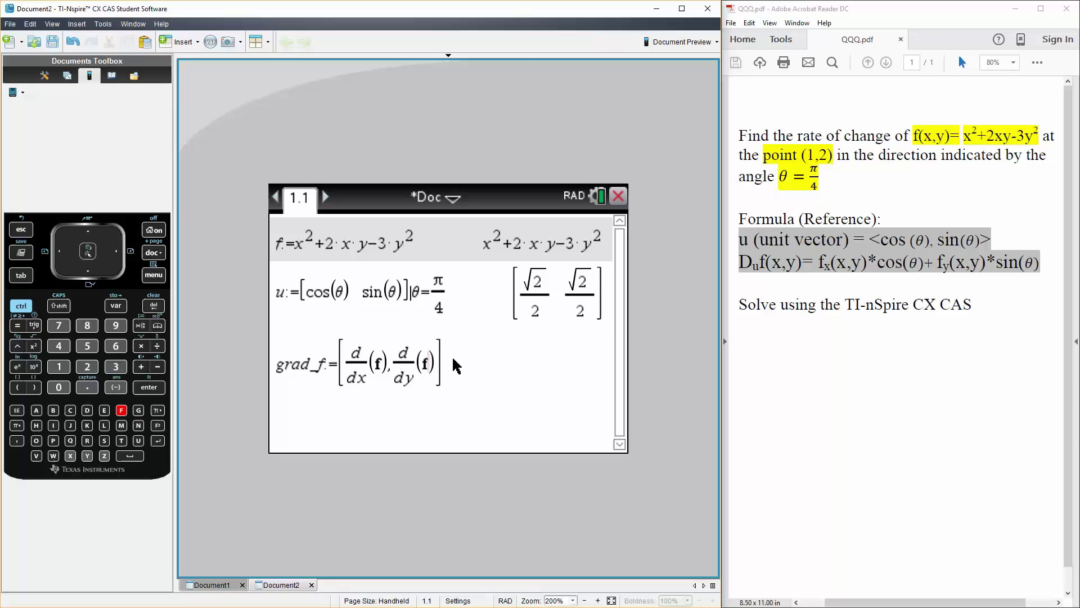
{"action": "left_click", "coordinate": [453, 359]}
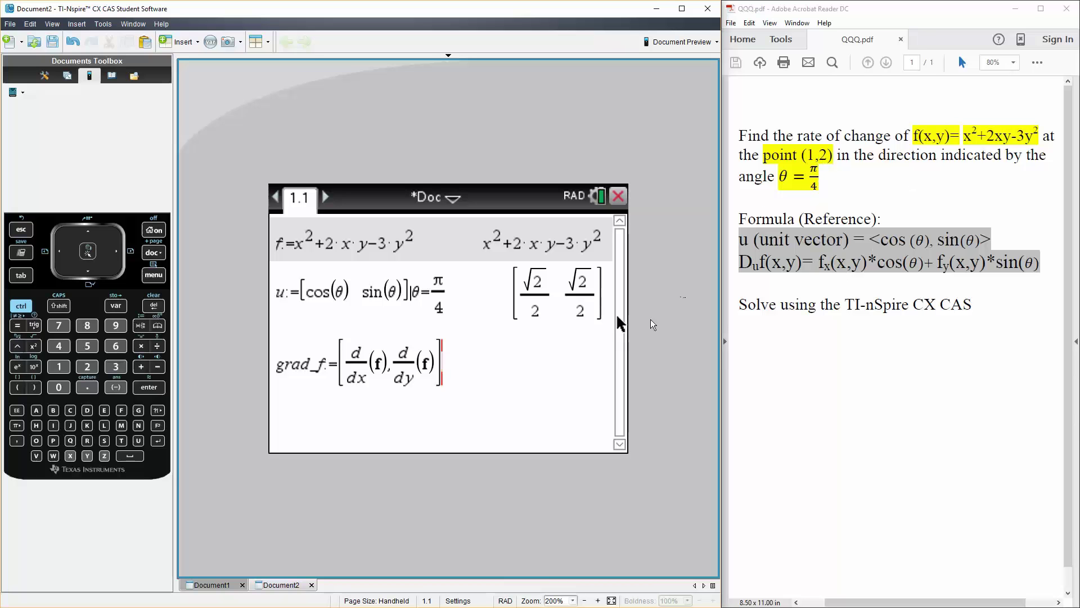
{"action": "left_click", "coordinate": [29, 310]}
{"action": "left_click", "coordinate": [17, 325]}
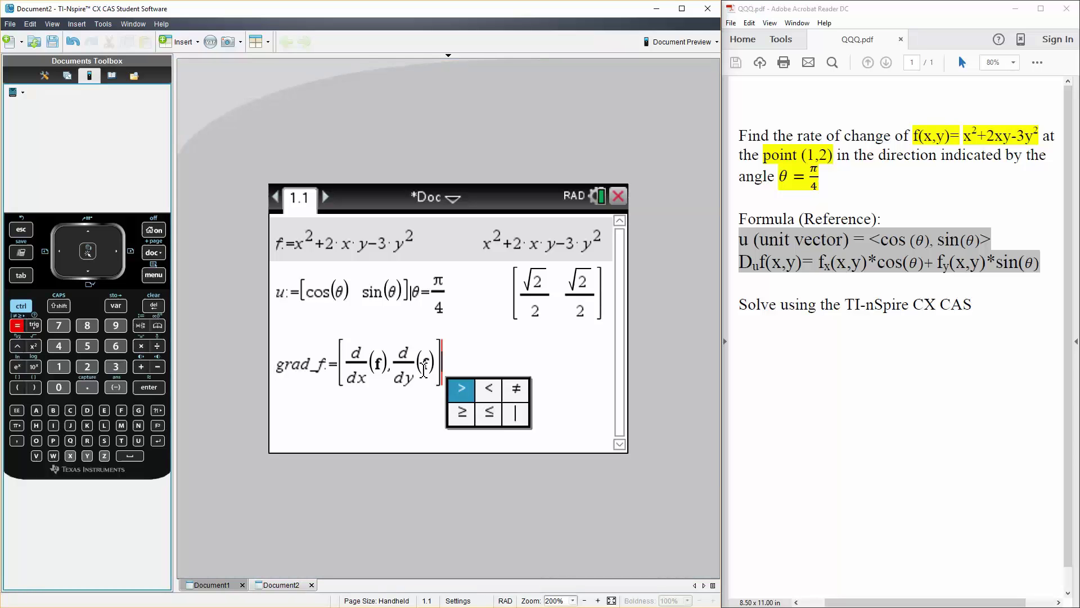
{"action": "left_click", "coordinate": [515, 416]}
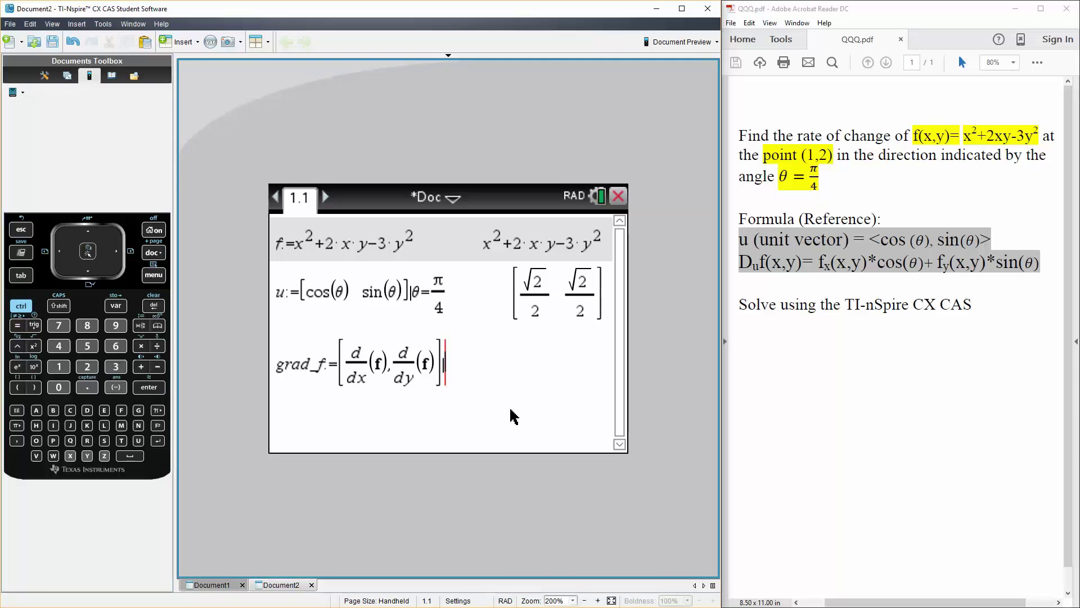
{"action": "type", "text": "x=1 "}
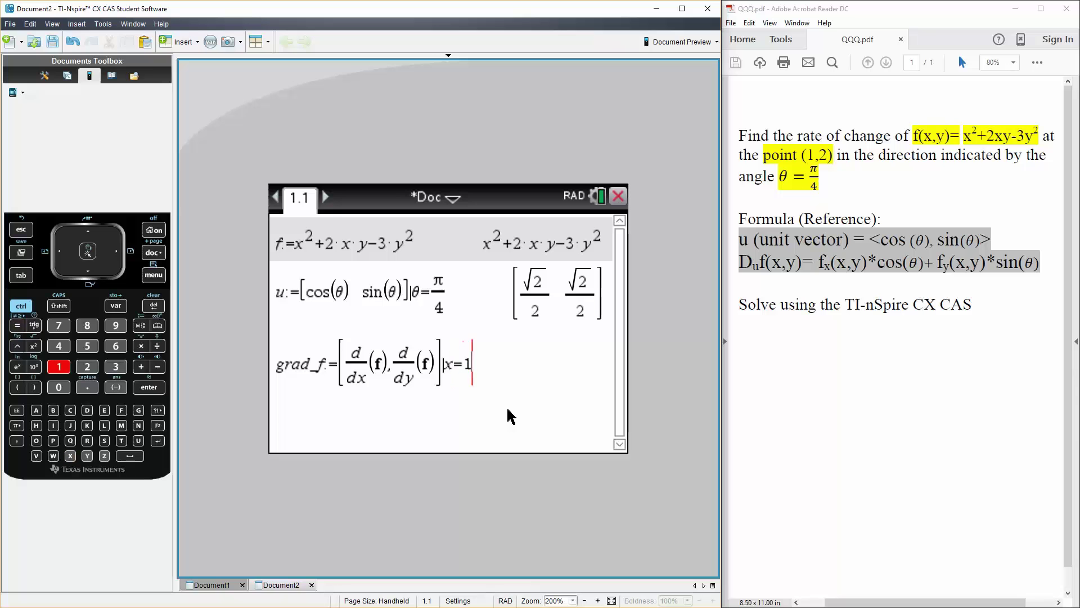
{"action": "type", "text": "a"}
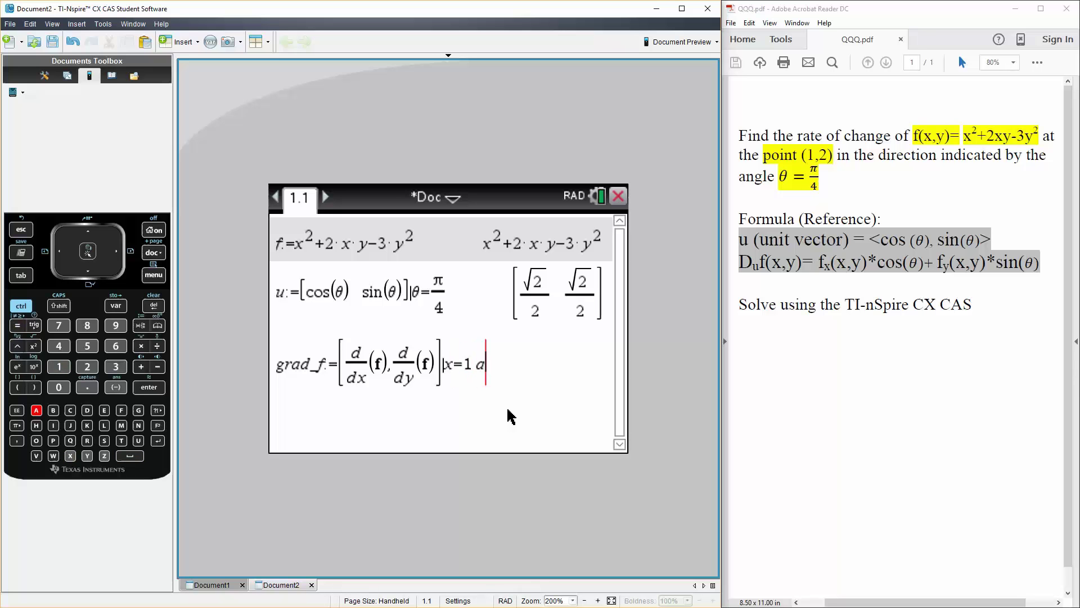
{"action": "type", "text": "nd y="}
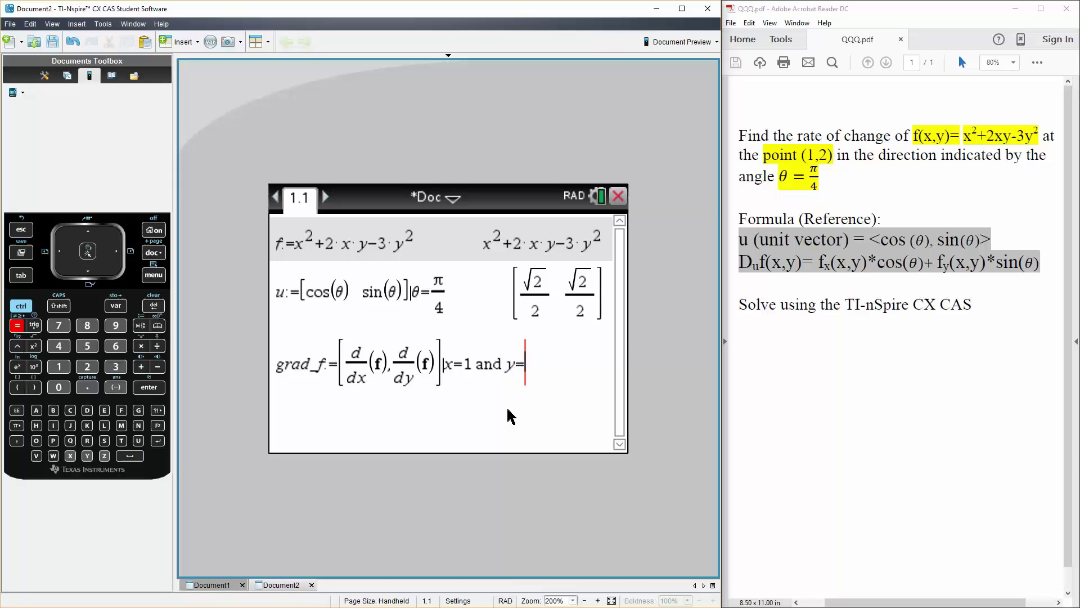
{"action": "left_click", "coordinate": [79, 365]}
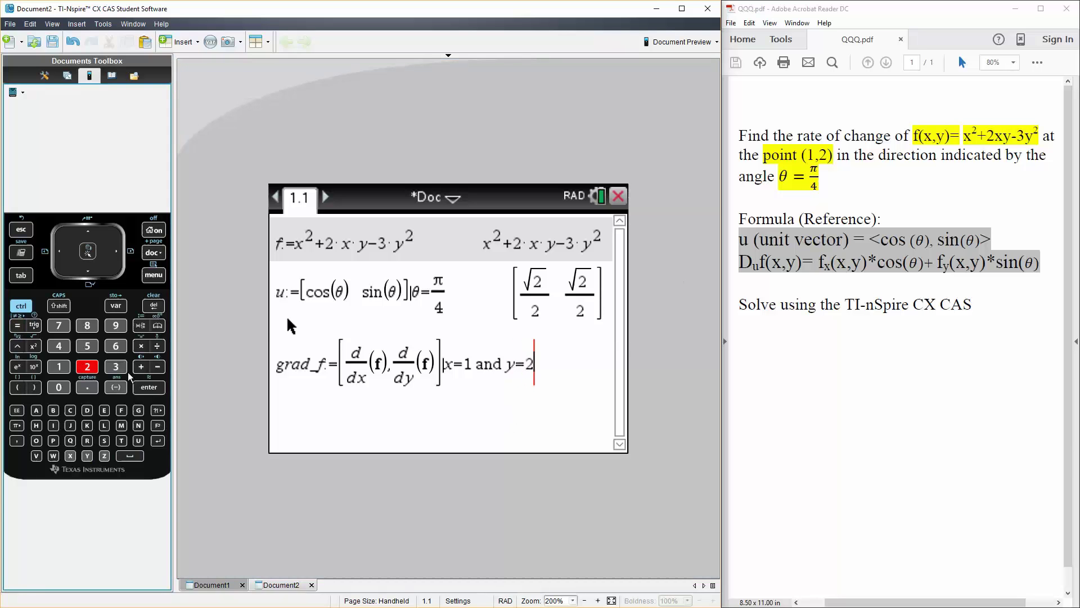
{"action": "left_click", "coordinate": [156, 387]}
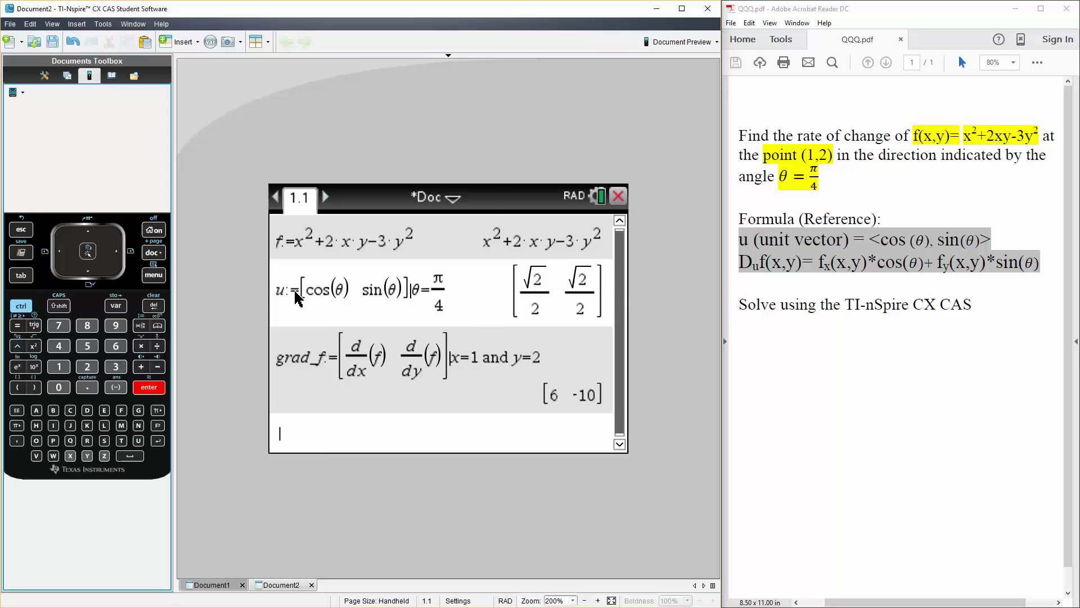
Step: Enter dotP([6 -10], u) via Matrix & Vector > Vector > Dot Product, reusing the gradient result
{"action": "left_click", "coordinate": [154, 275]}
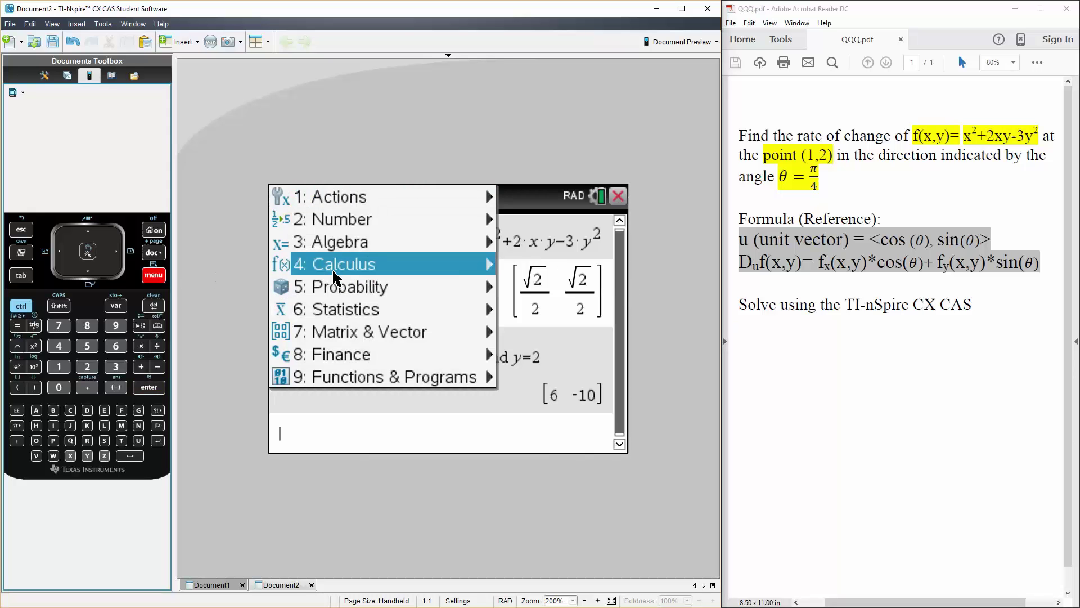
{"action": "left_click", "coordinate": [339, 331]}
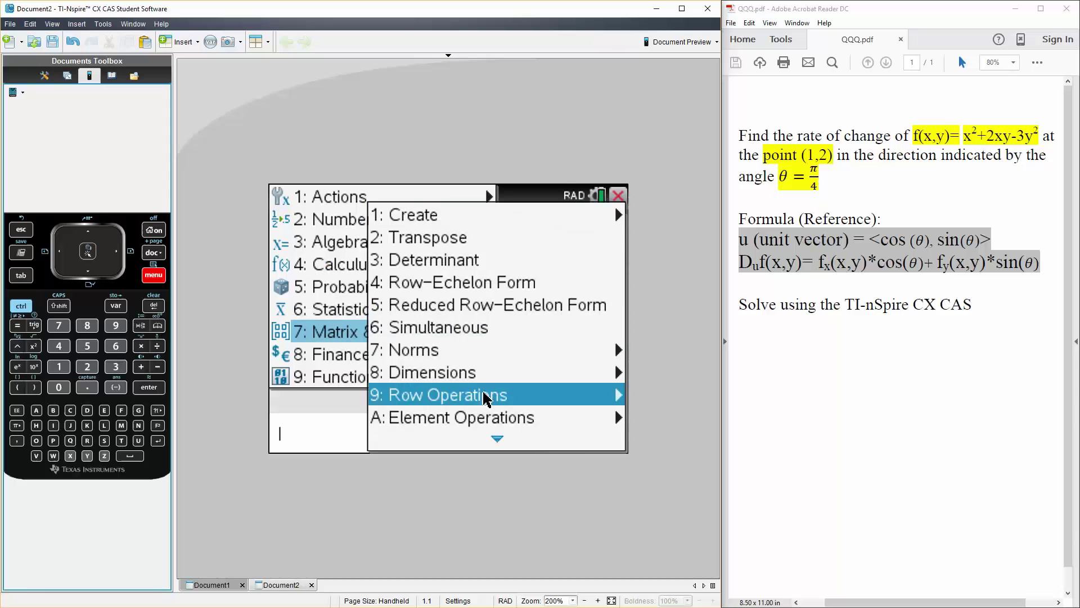
{"action": "left_click", "coordinate": [496, 437]}
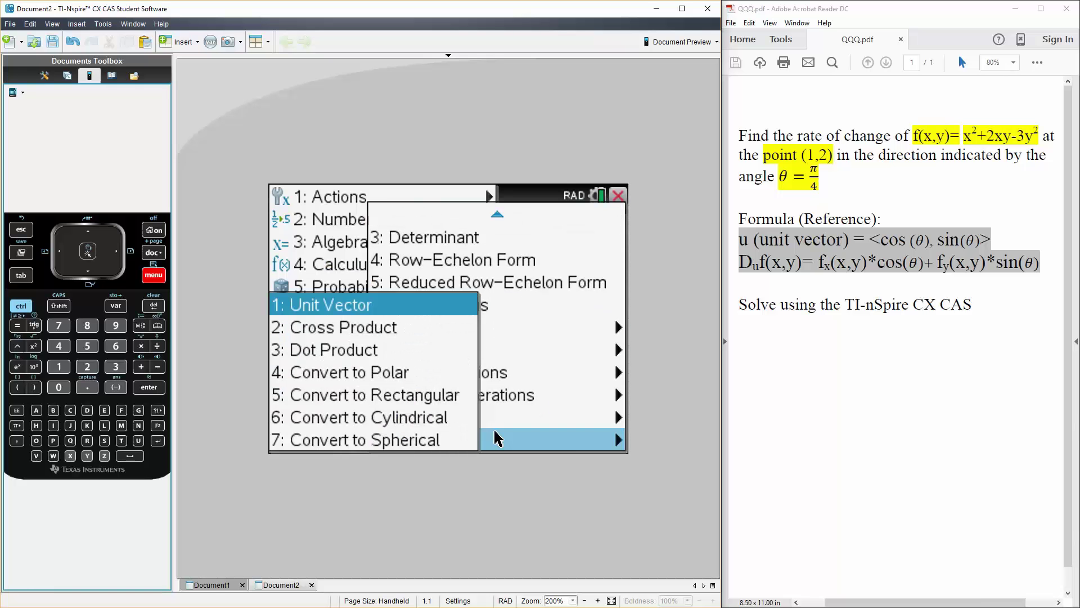
{"action": "left_click", "coordinate": [363, 352]}
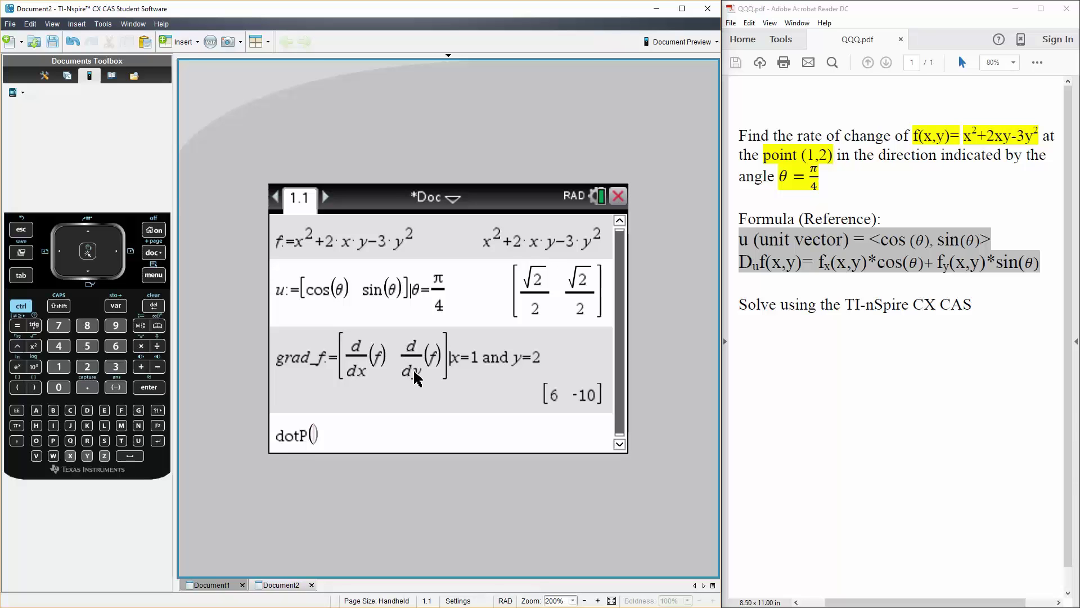
{"action": "left_click", "coordinate": [537, 382]}
{"action": "key", "text": "Return"}
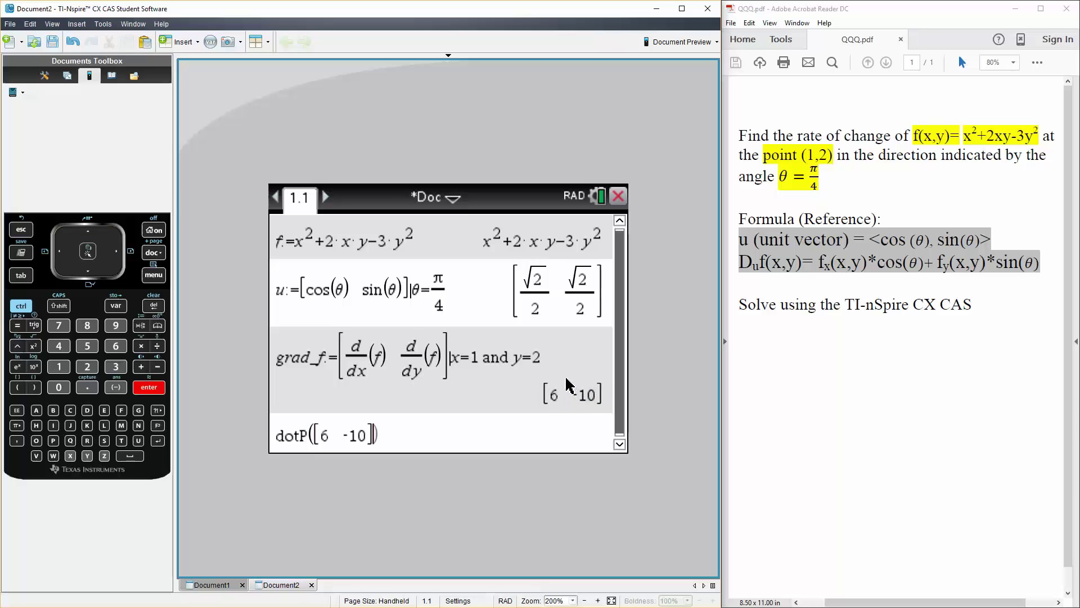
{"action": "type", "text": ","}
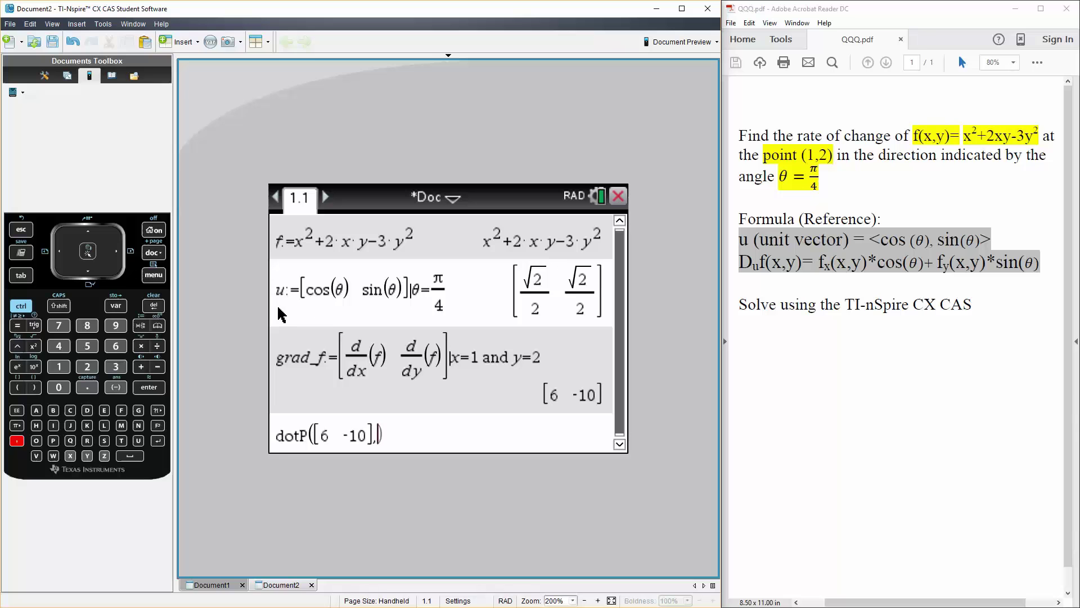
{"action": "type", "text": "i"}
{"action": "key", "text": "BackSpace"}
{"action": "type", "text": "u"}
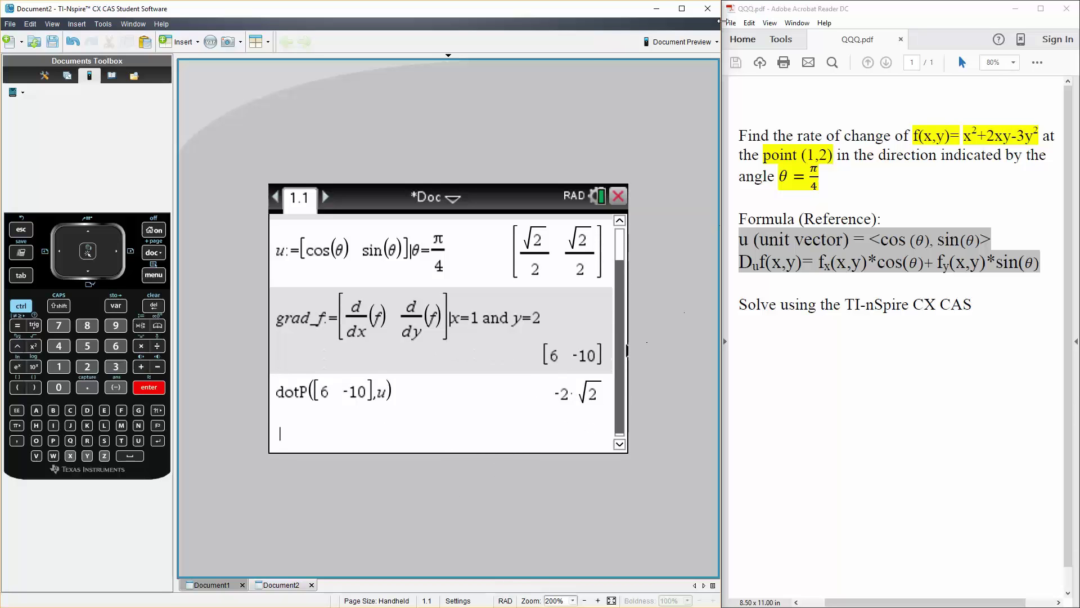
Step: Switch the preview to Computer, maximize the window, and scale the text to 200%
{"action": "left_click", "coordinate": [716, 42]}
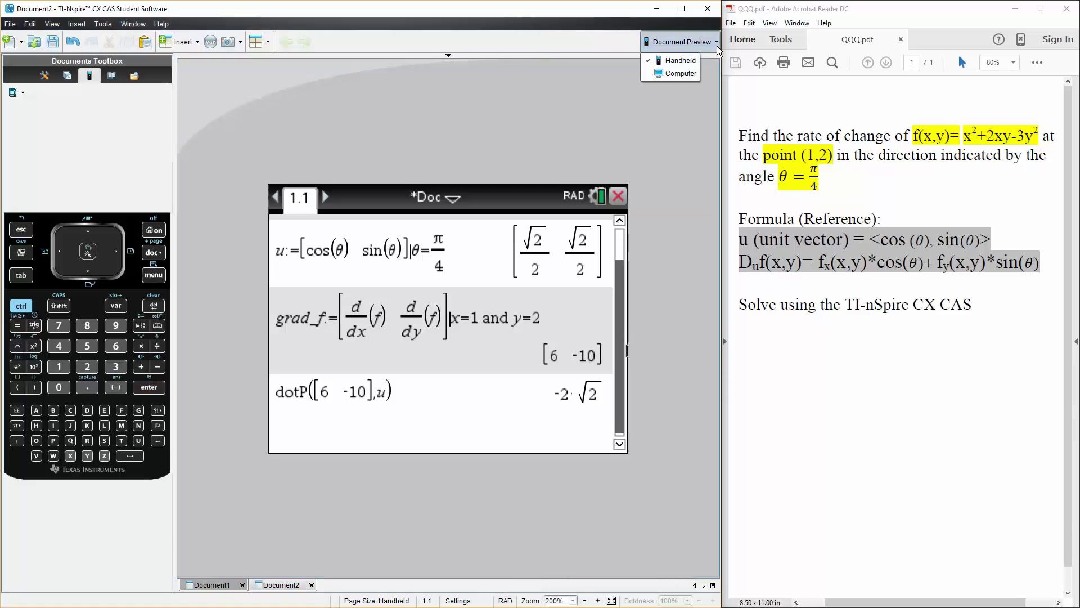
{"action": "left_click", "coordinate": [685, 75]}
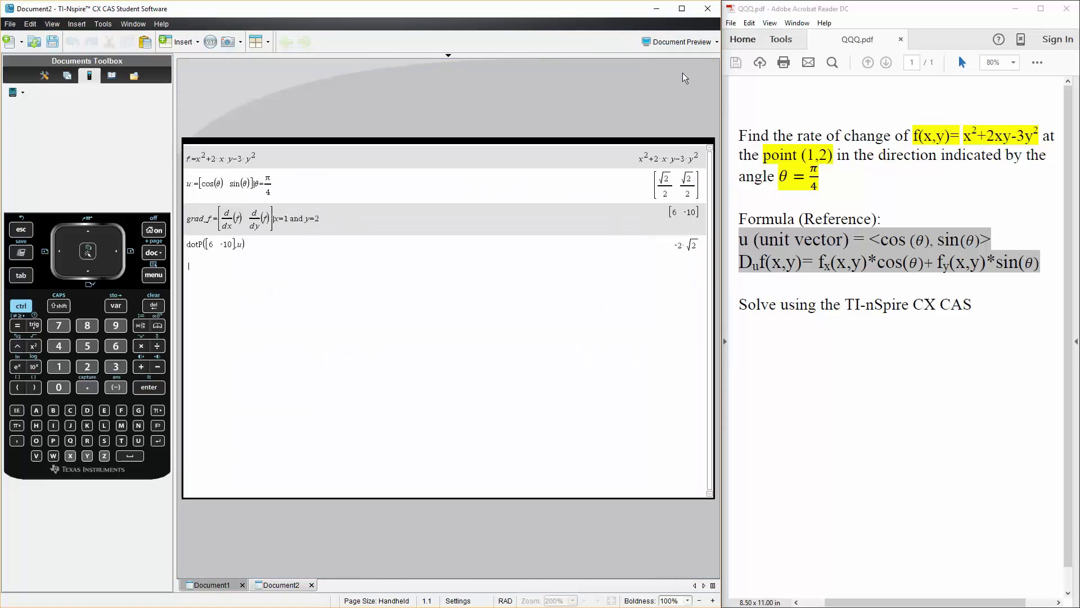
{"action": "left_click", "coordinate": [682, 8]}
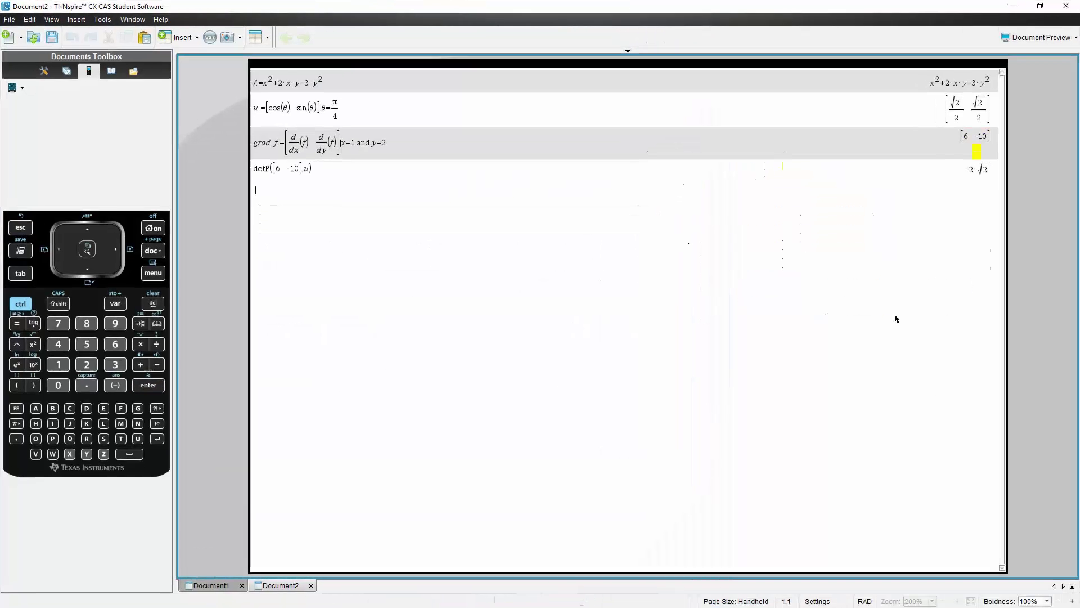
{"action": "left_click", "coordinate": [1047, 601]}
{"action": "left_click", "coordinate": [1038, 556]}
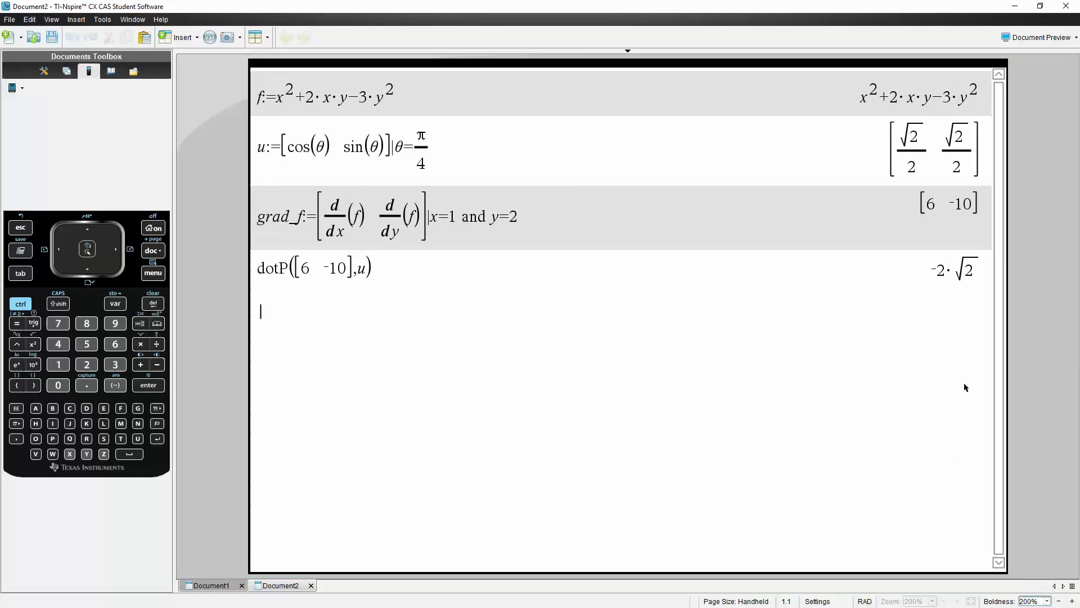